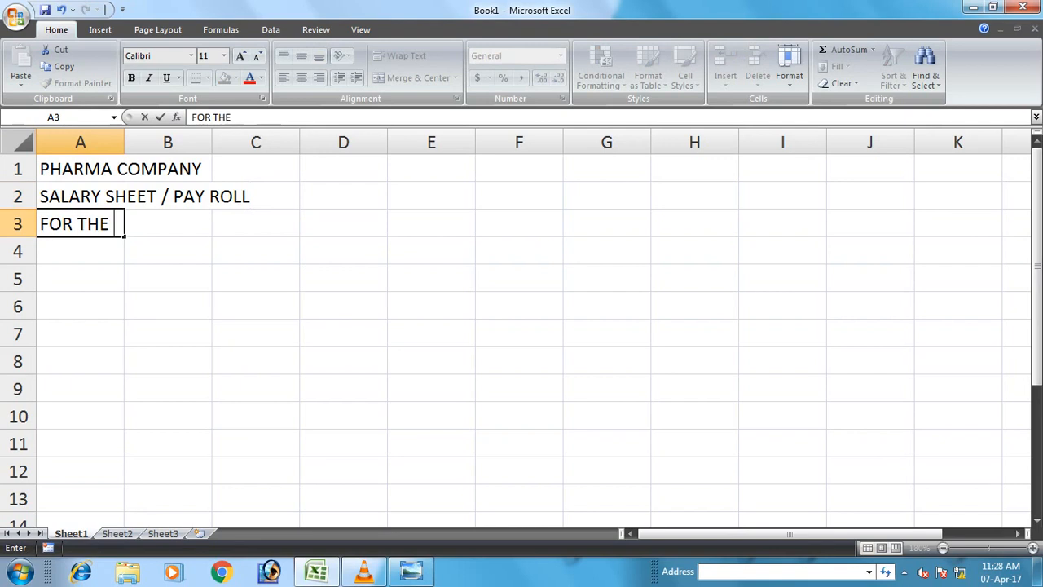
# Complete the period title in A3 as FOR THE MONTH OF JUNE 2017.
pyautogui.press('BackSpace')
pyautogui.press('BackSpace')
pyautogui.press('BackSpace')
pyautogui.write('OF JUNE 2017')
pyautogui.press('Return')
# Enter the column headings S.NO., NAME OF EMPLOYEES, DESIGNATION and ATTENDANCE in A4 to D4.
pyautogui.write('S.NO.')
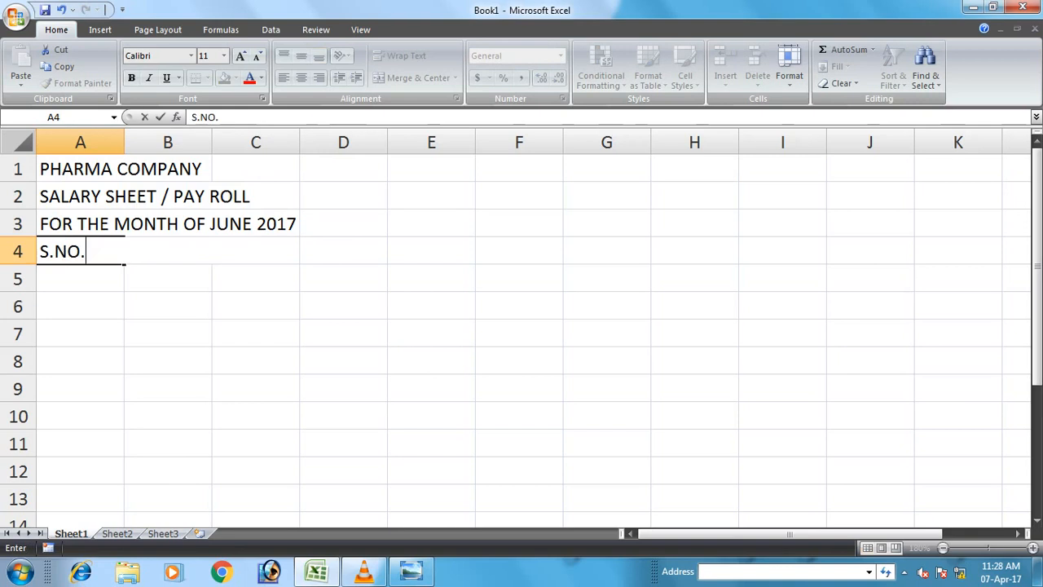
pyautogui.press('Tab')
pyautogui.write('NAME')
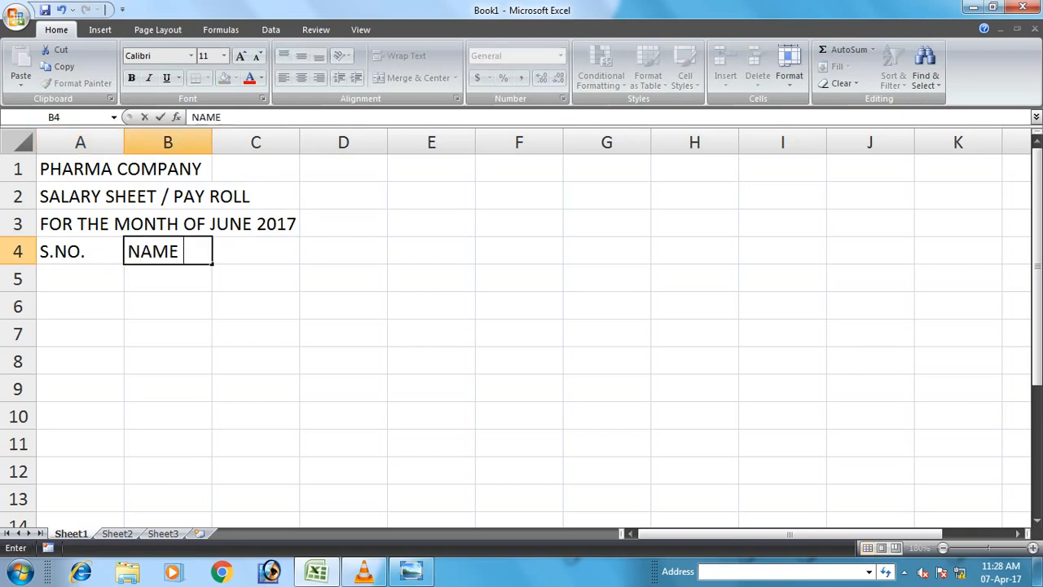
pyautogui.write(' OF EMPLOYEES')
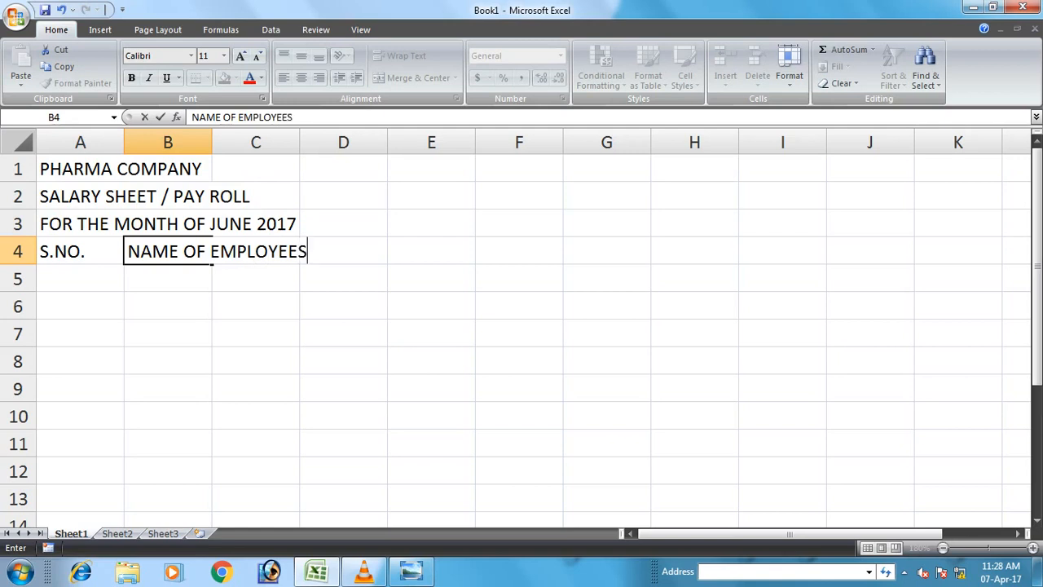
pyautogui.press('Tab')
pyautogui.write('DESIGNATION')
pyautogui.press('Tab')
pyautogui.write('ATTENDANCE')
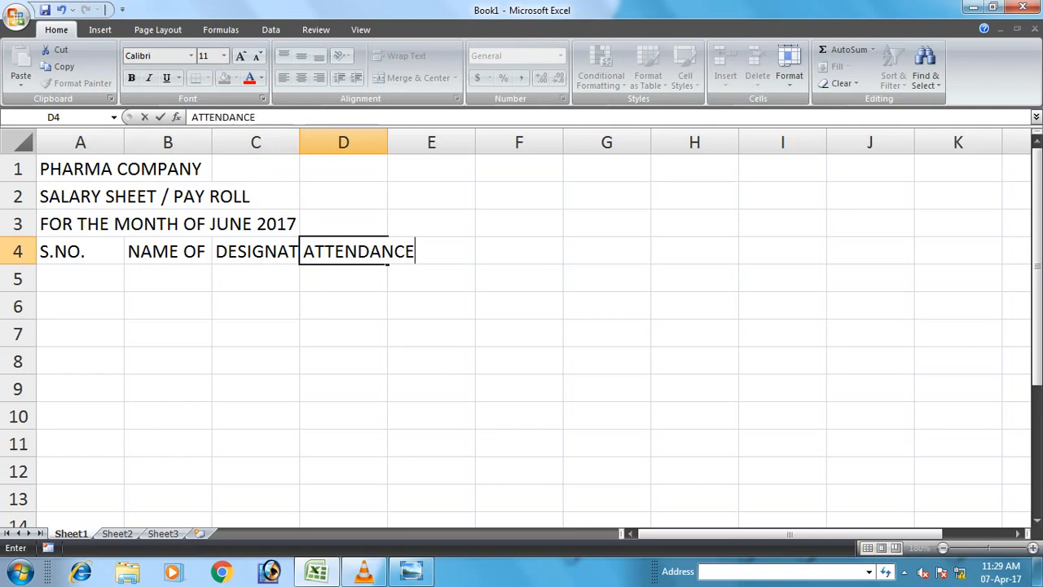
# Enter the headings SALARY and PER DAY SALARY in E4 and F4, and keep the current Windows color scheme without further messages.
pyautogui.press('Tab')
pyautogui.write('SALAR')
pyautogui.press('Tab')
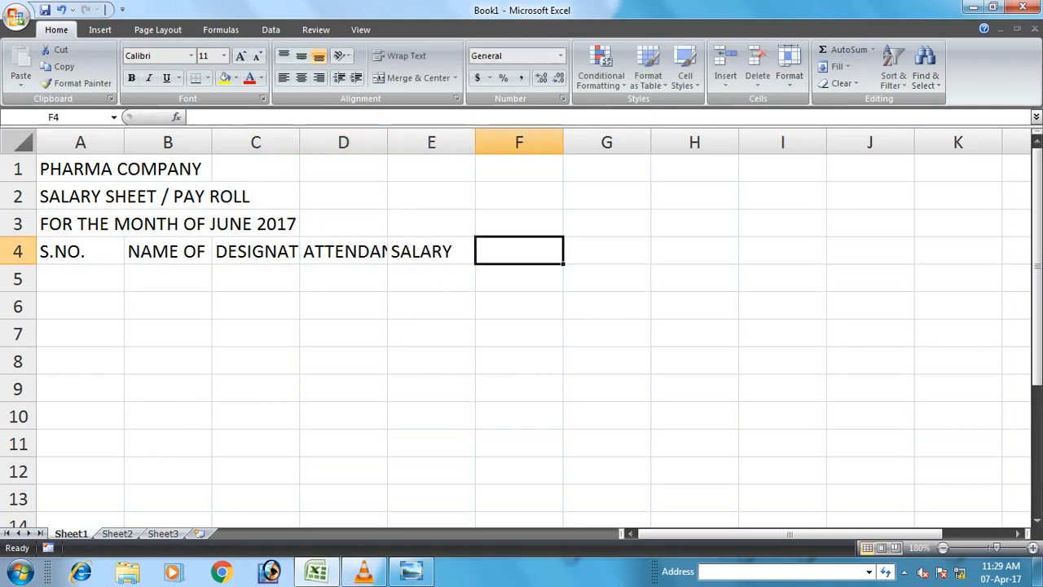
pyautogui.write('PER DAYS')
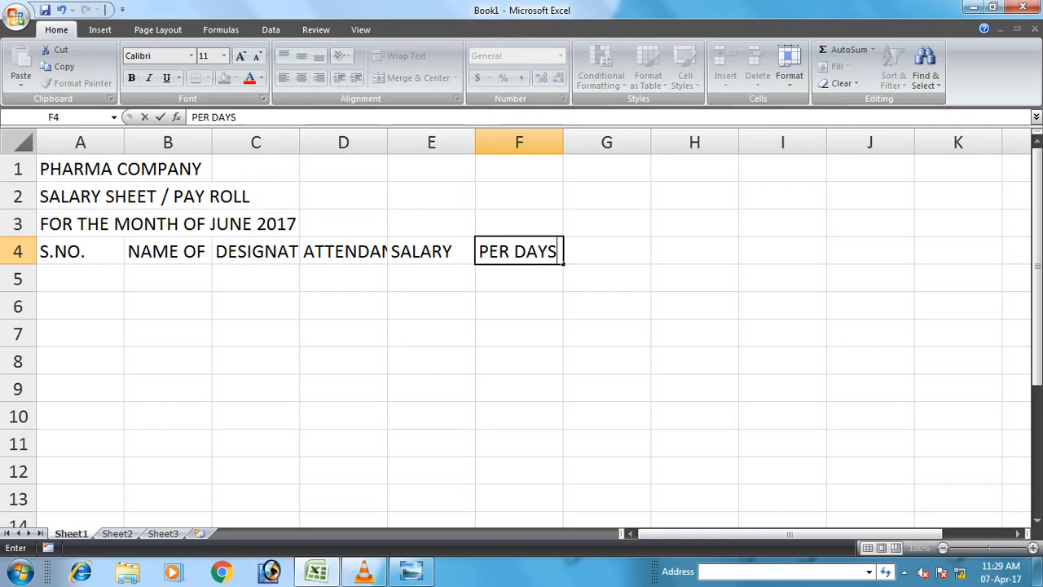
pyautogui.write('SALARY')
pyautogui.press('Tab')
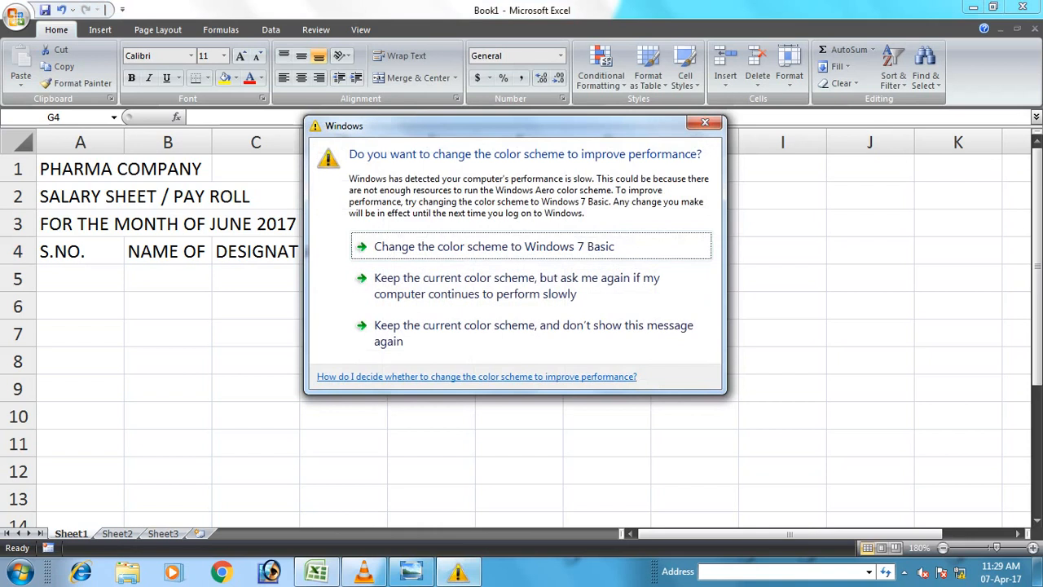
pyautogui.click(521, 333)
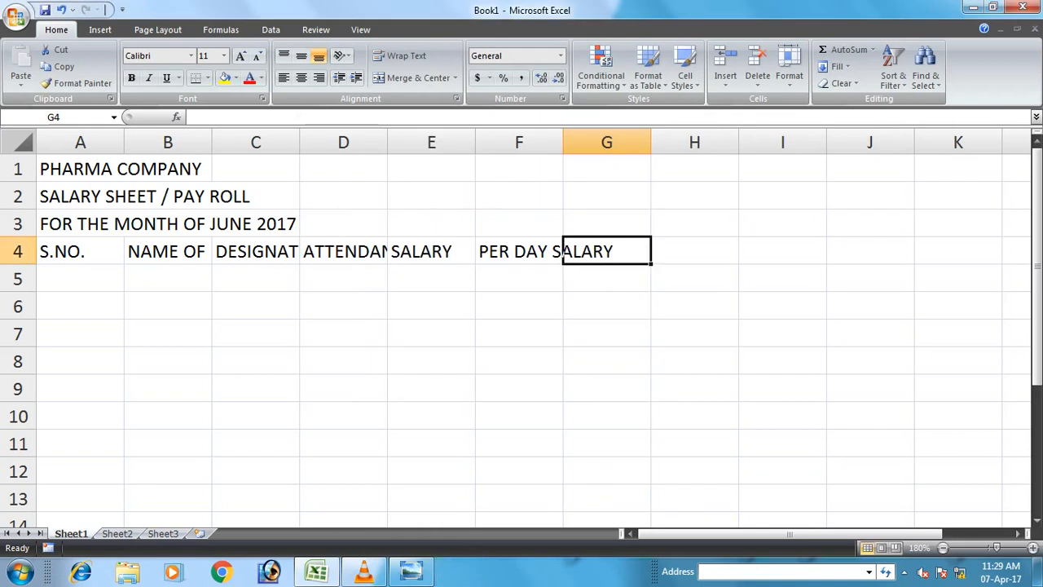
# Enter the heading NET PAYABLE in G4.
pyautogui.write('NET ')
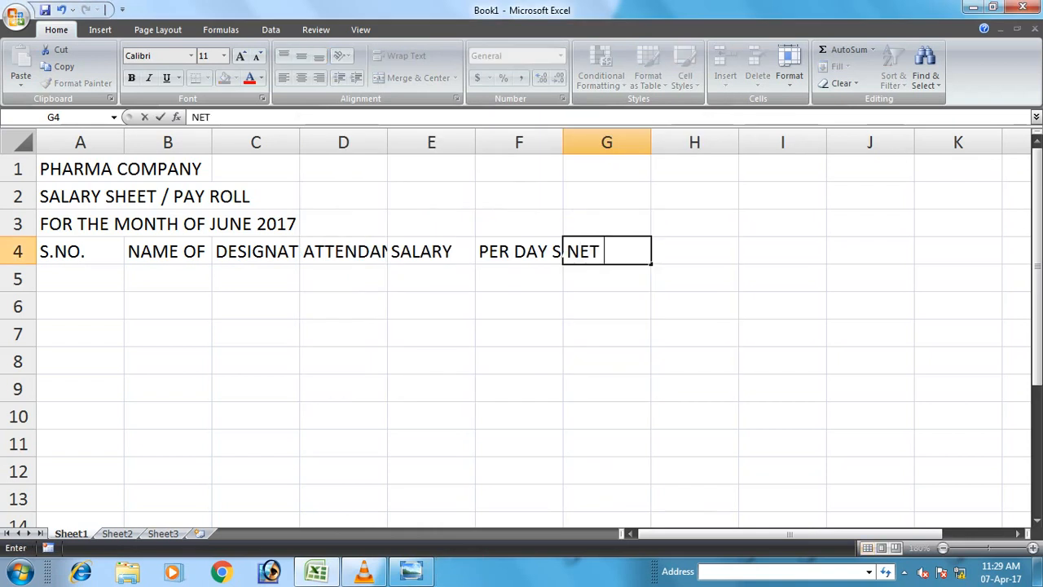
pyautogui.write('PAYA')
pyautogui.press('BackSpace')
pyautogui.write('YABLE')
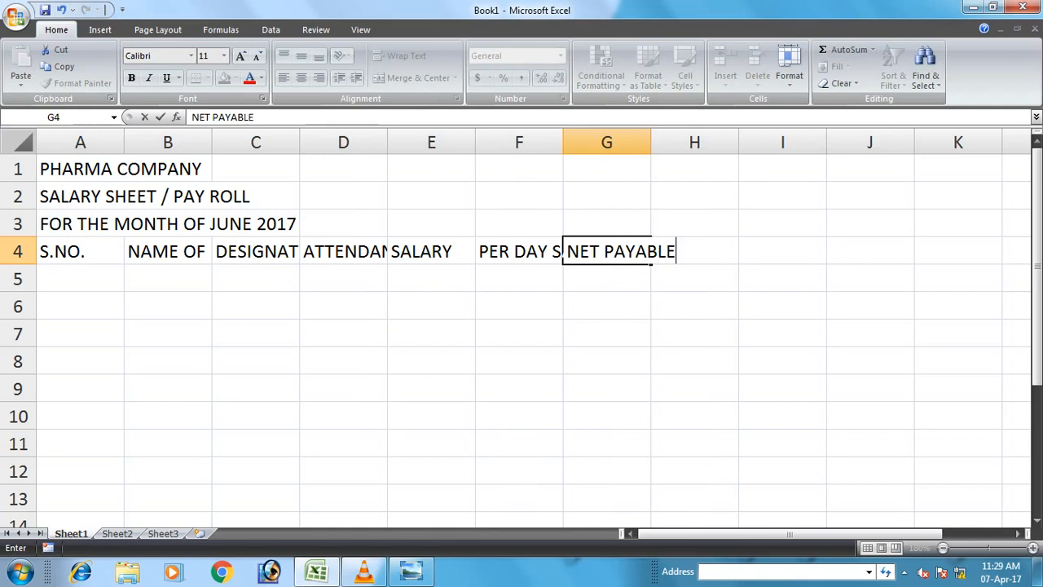
pyautogui.press('Return')
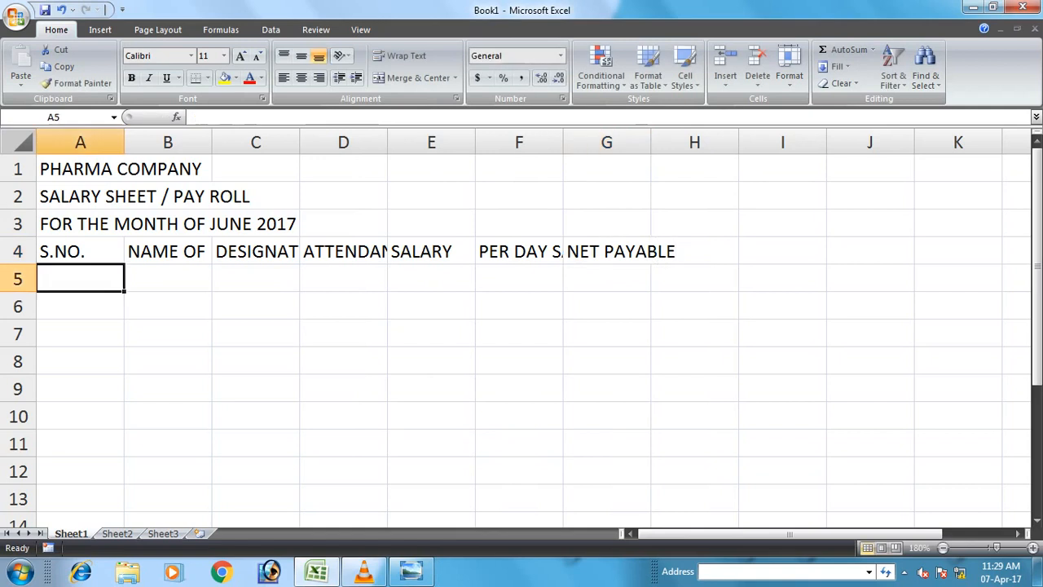
# Resize columns A and B to fit their row 4 headings and set columns C to G to an equal width of 13.71.
pyautogui.moveTo(256, 143); pyautogui.dragTo(716, 145)
pyautogui.click(593, 278)
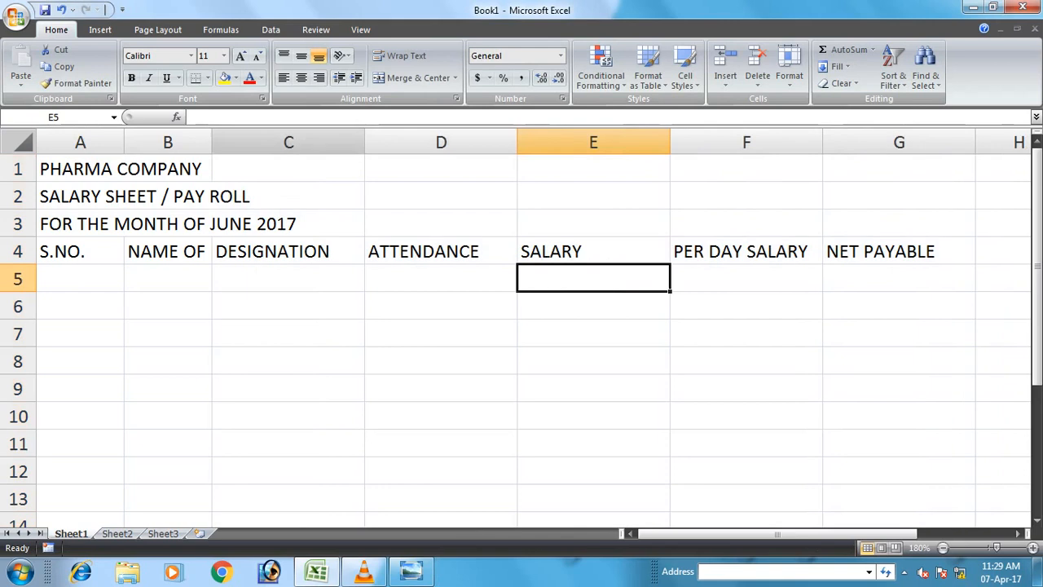
pyautogui.moveTo(212, 142); pyautogui.dragTo(318, 143)
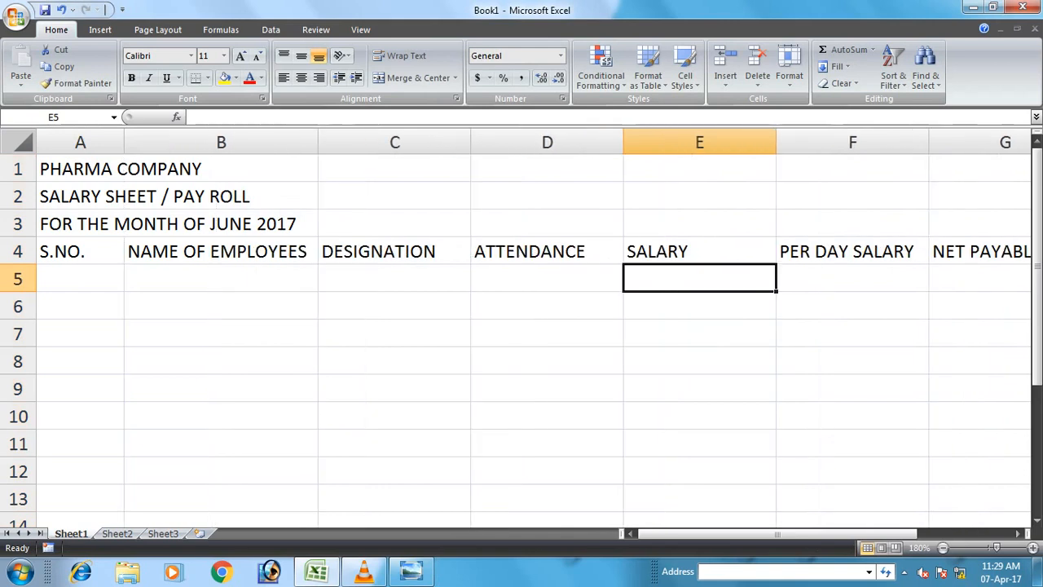
pyautogui.moveTo(123, 143); pyautogui.dragTo(95, 142)
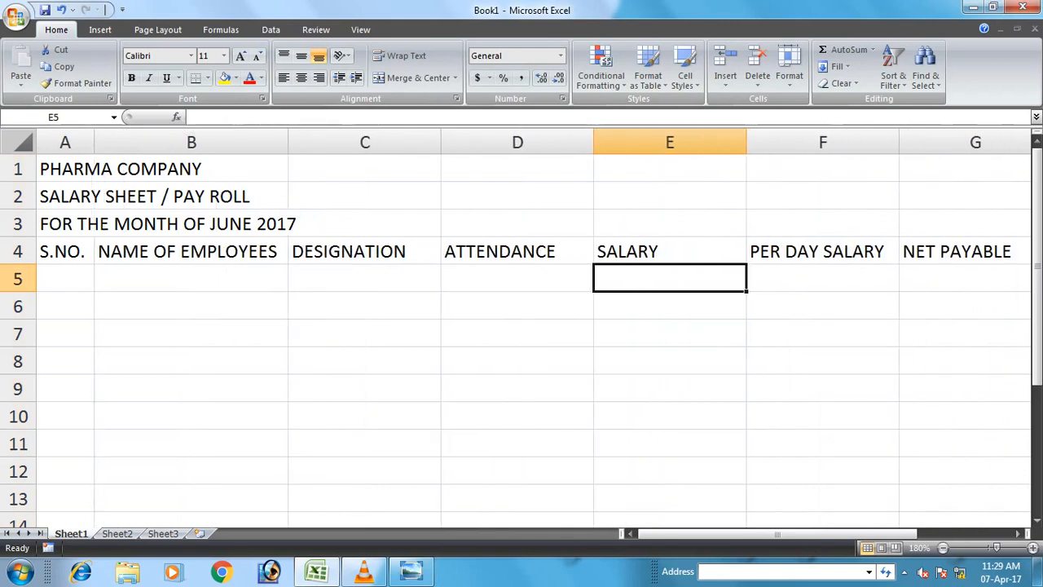
pyautogui.moveTo(975, 143); pyautogui.dragTo(364, 143)
pyautogui.moveTo(441, 142); pyautogui.dragTo(425, 142)
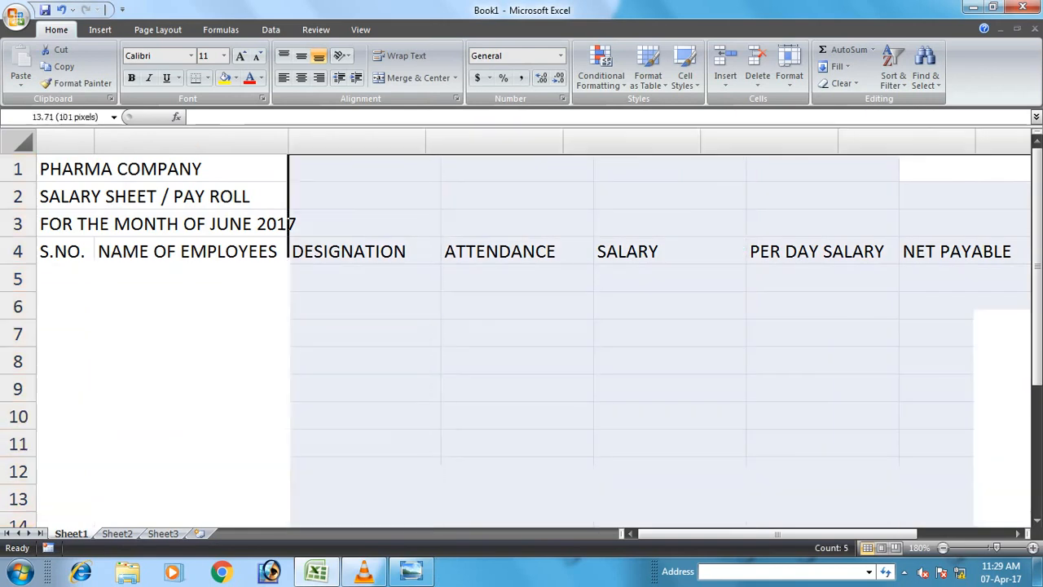
pyautogui.click(494, 333)
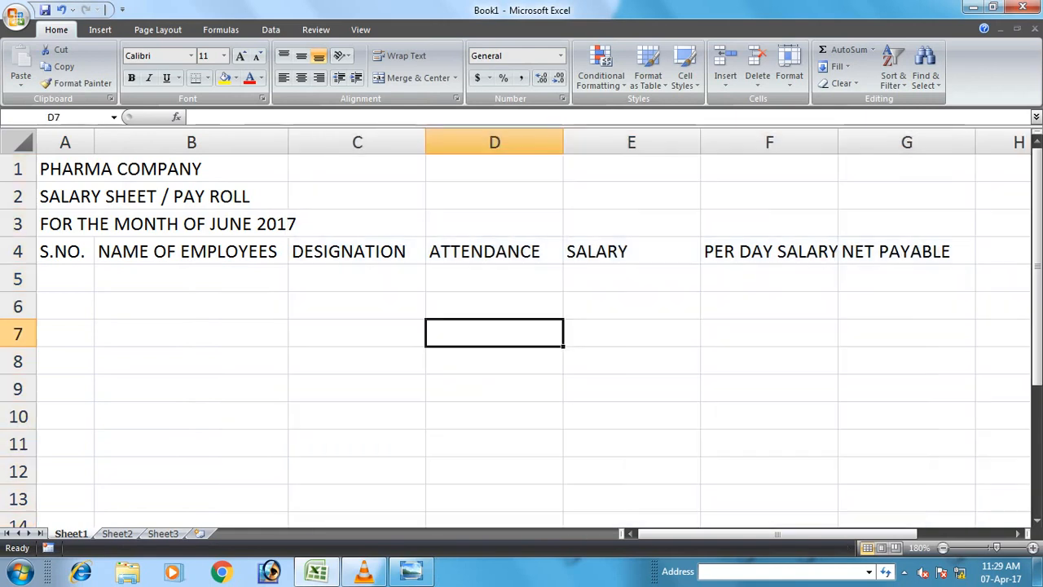
# Fill the S.NO. column with the serial numbers 1 to 10 in A5 to A14.
pyautogui.click(65, 278)
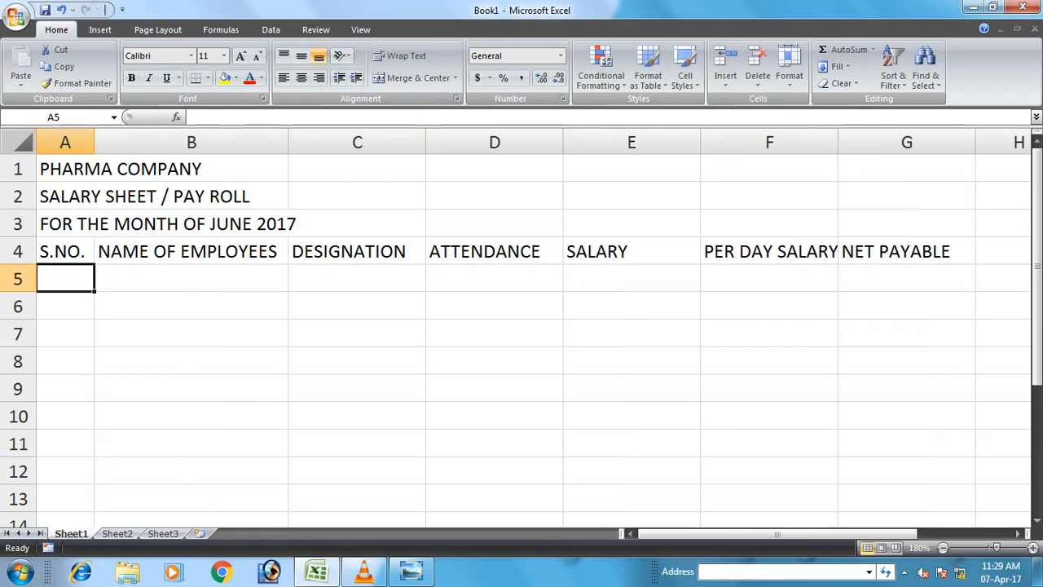
pyautogui.write('1')
pyautogui.press('Return')
pyautogui.write('2')
pyautogui.press('Return')
pyautogui.moveTo(65, 279); pyautogui.dragTo(103, 492)
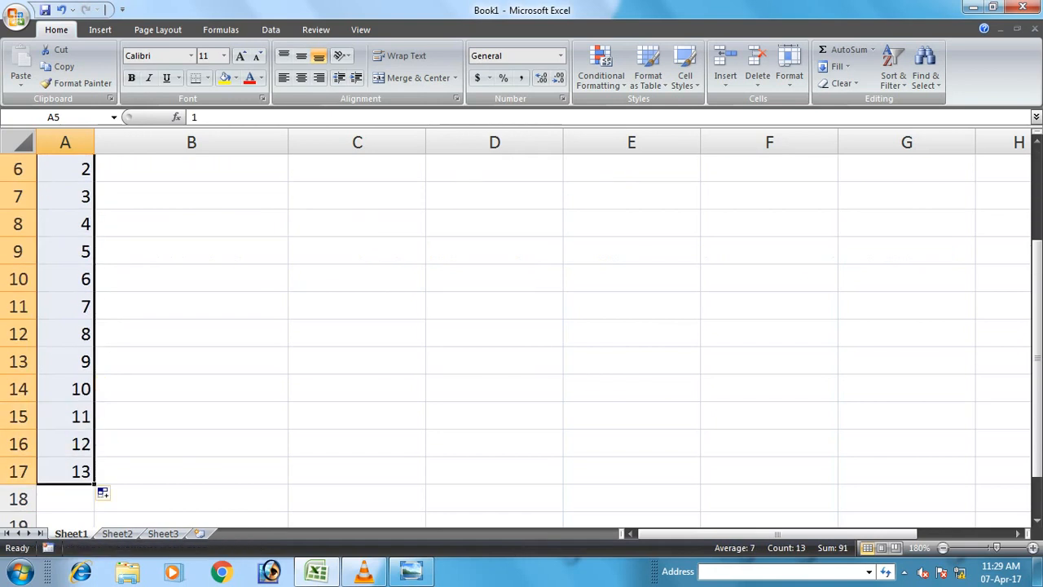
pyautogui.moveTo(66, 417); pyautogui.dragTo(66, 470)
pyautogui.press('Delete')
pyautogui.scroll(2, 522, 326)
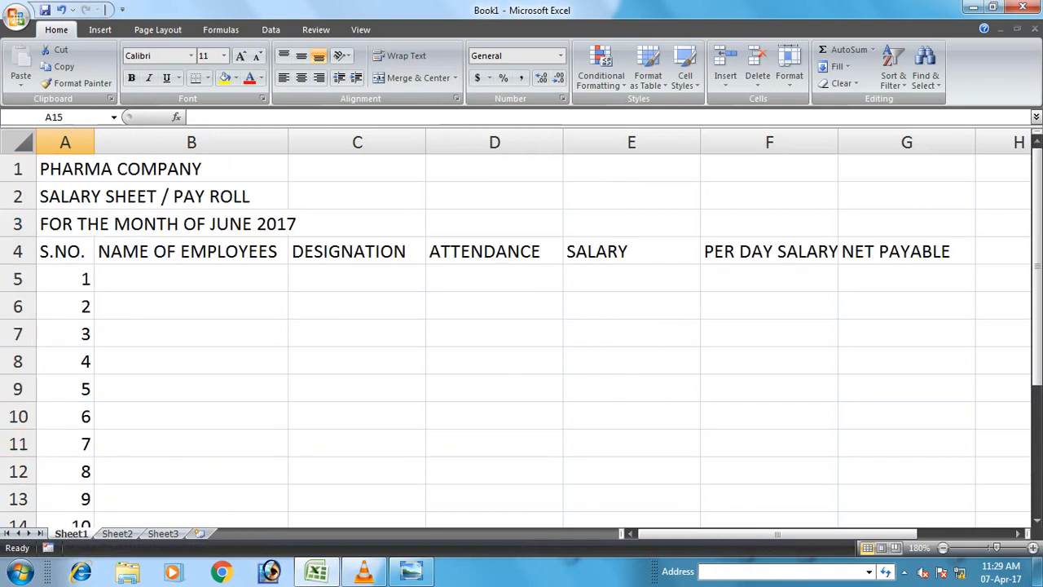
# Enter the names of the first five employees in B5 to B9.
pyautogui.click(191, 278)
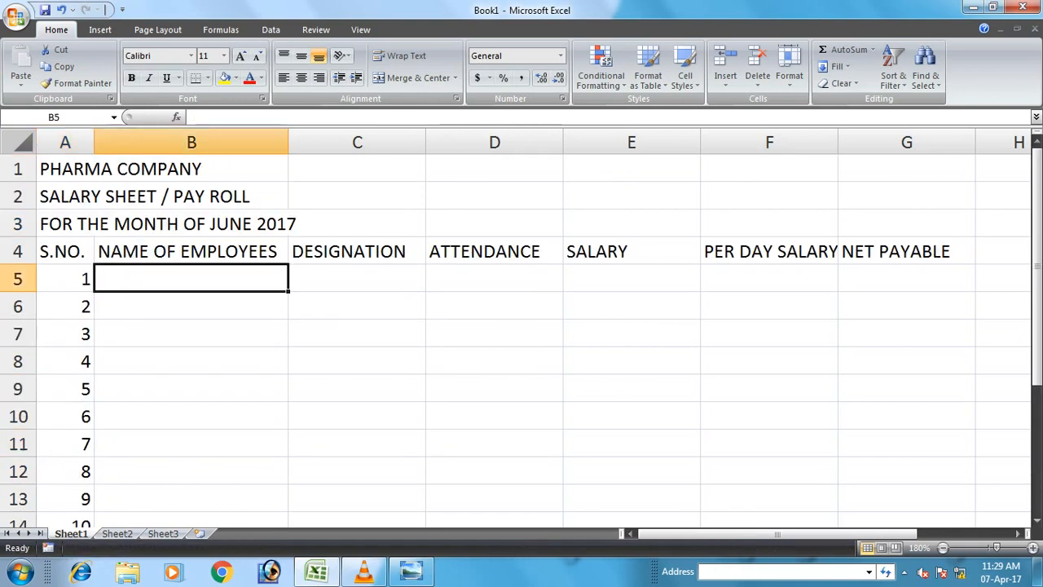
pyautogui.click(943, 548)
pyautogui.click(943, 548)
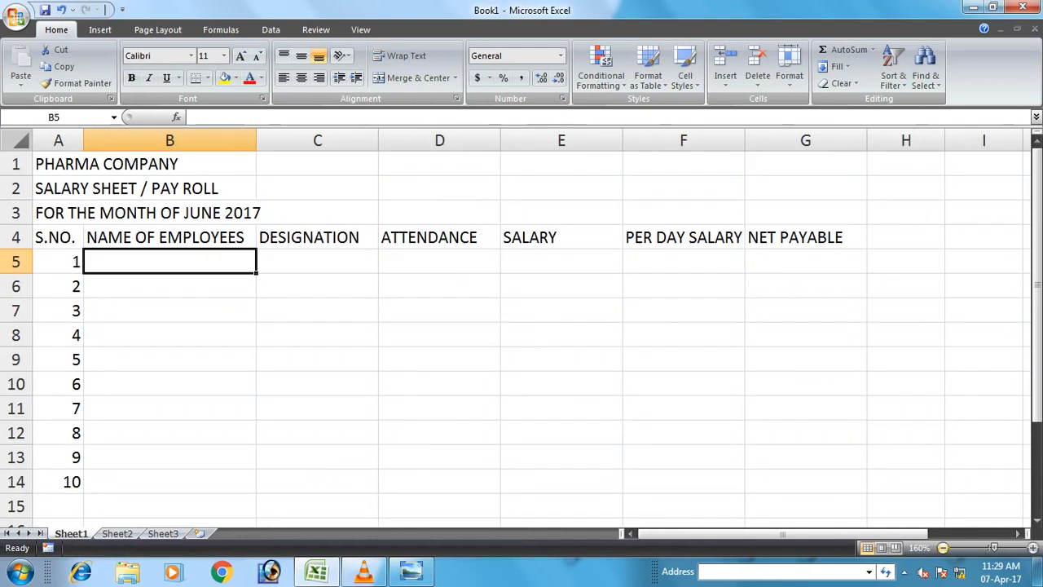
pyautogui.write('ALI')
pyautogui.press('Return')
pyautogui.write('ZUBAIR')
pyautogui.press('Return')
pyautogui.write('ASIF')
pyautogui.press('Return')
pyautogui.write('SAJJAD')
pyautogui.press('Return')
pyautogui.write('DANISH')
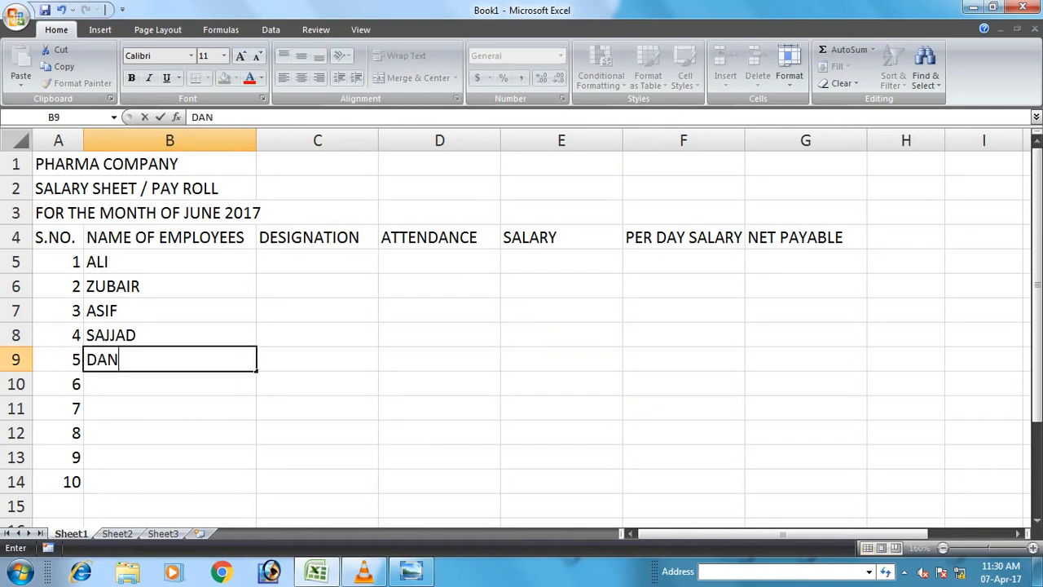
pyautogui.press('Return')
# Enter the names of the remaining five employees in B10 to B14.
pyautogui.write('UMAIR')
pyautogui.press('Return')
pyautogui.write('ZEESHAN')
pyautogui.press('Return')
pyautogui.write('FARHAN')
pyautogui.press('Return')
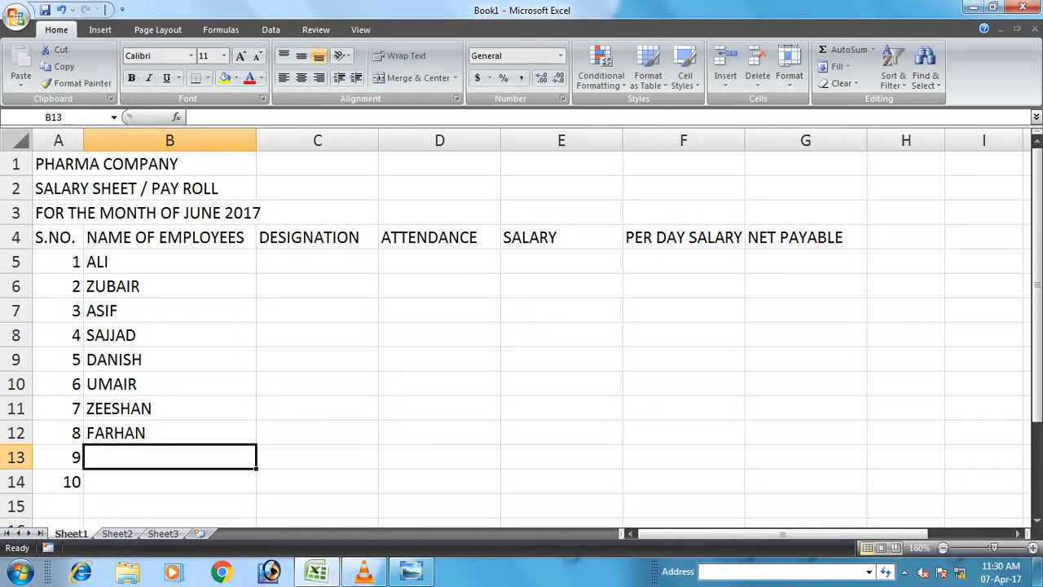
pyautogui.write('ARSHAD')
pyautogui.press('Return')
pyautogui.write('HAMZ')
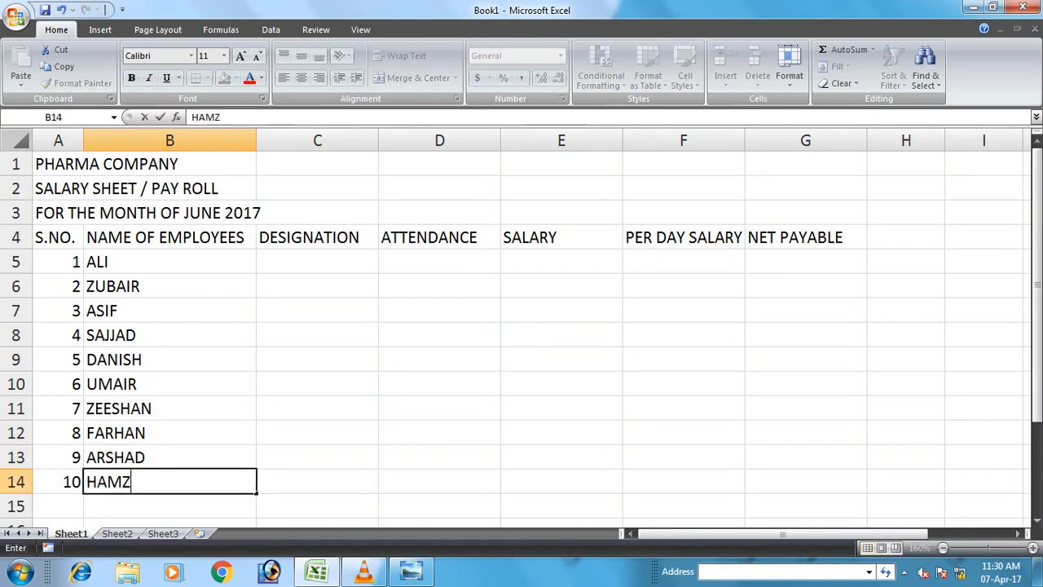
# Enter the designation BPO in C5 and copy it to C9 and C12.
pyautogui.click(317, 261)
pyautogui.write('BPO')
pyautogui.press('Return')
pyautogui.press('Up')
pyautogui.hotkey('ctrl', 'c')
pyautogui.press('Down')
pyautogui.press('Down')
pyautogui.press('Down')
pyautogui.press('Down')
pyautogui.hotkey('ctrl', 'v')
pyautogui.press('Down')
pyautogui.press('Down')
pyautogui.press('Down')
pyautogui.hotkey('ctrl', 'v')
# Enter the designation ASM in C6 and copy it to C11 and C14.
pyautogui.press('Up')
pyautogui.press('Up')
pyautogui.press('Up')
pyautogui.press('Up')
pyautogui.press('Up')
pyautogui.press('Up')
pyautogui.write('A')
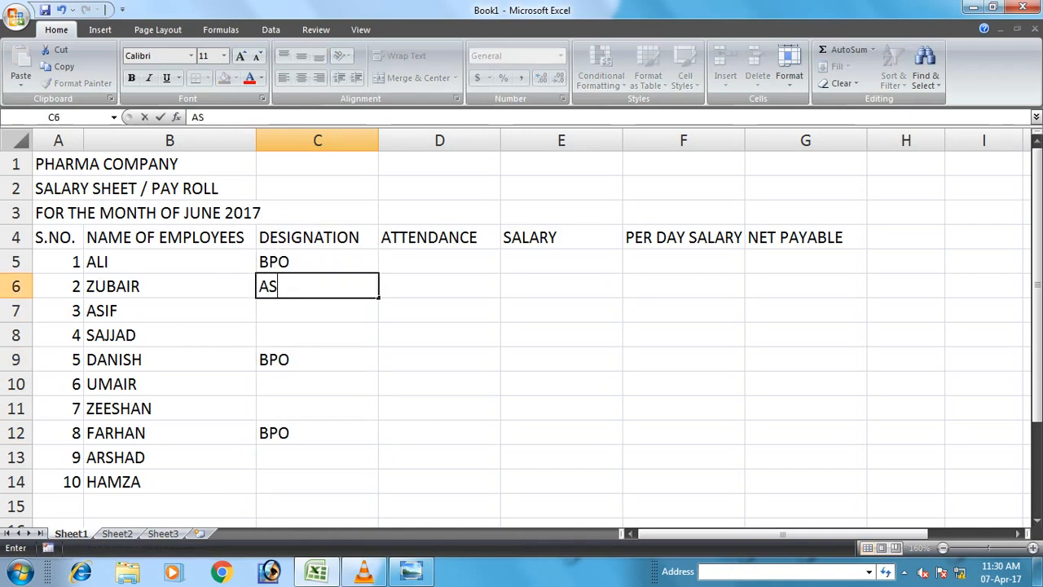
pyautogui.write('SM')
pyautogui.press('Return')
pyautogui.press('Up')
pyautogui.hotkey('ctrl', 'c')
pyautogui.press('Down')
pyautogui.press('Down')
pyautogui.press('Down')
pyautogui.press('Down')
pyautogui.press('Down')
pyautogui.hotkey('ctrl', 'v')
pyautogui.press('Down')
pyautogui.press('Down')
pyautogui.press('Down')
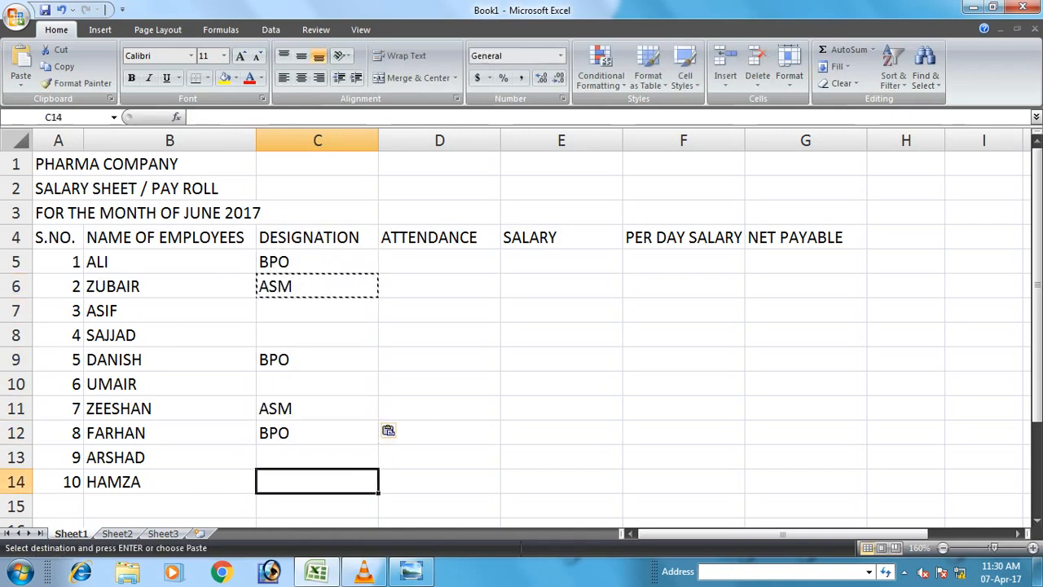
pyautogui.hotkey('ctrl', 'v')
# Enter the designation DM in C7 and copy it to C10.
pyautogui.press('Up')
pyautogui.press('Up')
pyautogui.press('Up')
pyautogui.press('Up')
pyautogui.press('Up')
pyautogui.press('Up')
pyautogui.press('Up')
pyautogui.press('Up')
pyautogui.press('Down')
pyautogui.write('DM')
pyautogui.press('Return')
pyautogui.press('Up')
pyautogui.hotkey('ctrl', 'c')
pyautogui.press('Down')
pyautogui.press('Down')
pyautogui.press('Down')
pyautogui.hotkey('ctrl', 'v')
# Paste the copied DM designation into the remaining empty designation cells, C8 and C13.
pyautogui.press('Up')
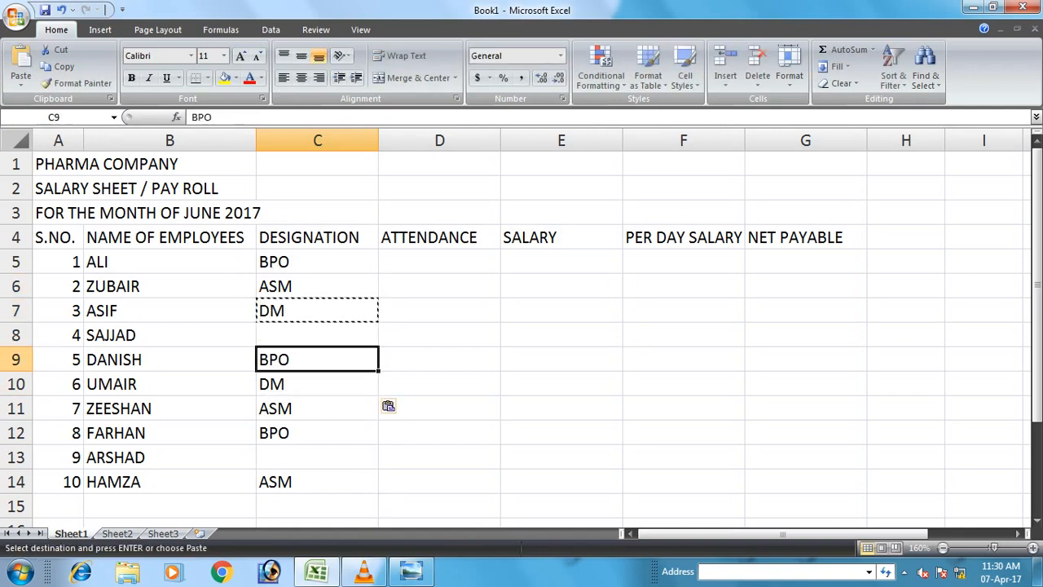
pyautogui.press('Up')
pyautogui.hotkey('ctrl', 'v')
pyautogui.press('Down')
pyautogui.press('Down')
pyautogui.press('Down')
pyautogui.press('Down')
pyautogui.press('Down')
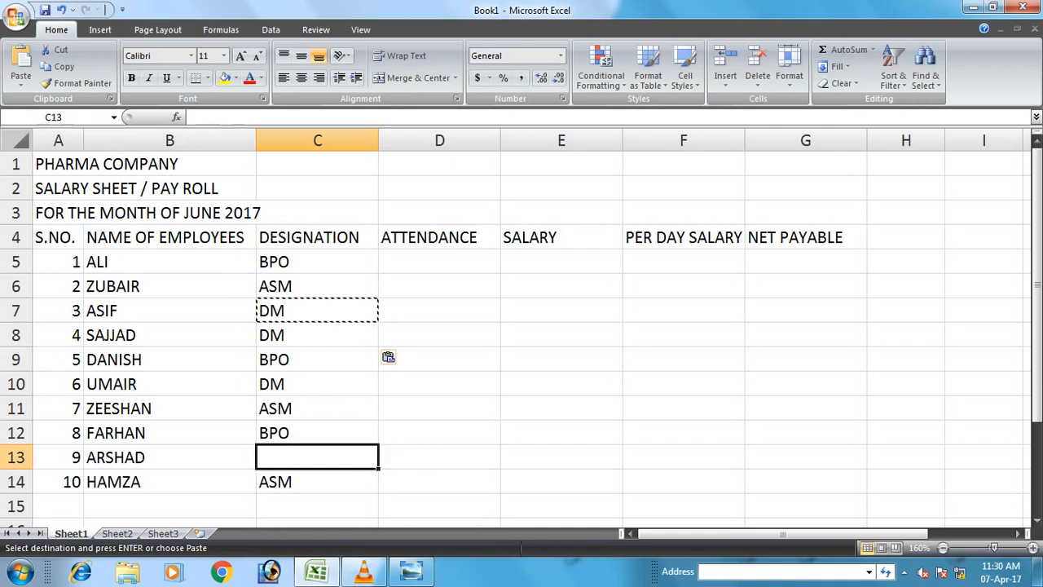
pyautogui.hotkey('ctrl', 'v')
# Enter the attendance values 30, 29, 28, 30 and 30 in D5 to D9.
pyautogui.press('Up')
pyautogui.press('Up')
pyautogui.press('Up')
pyautogui.press('Up')
pyautogui.press('Up')
pyautogui.press('Up')
pyautogui.press('Up')
pyautogui.press('Up')
pyautogui.press('Right')
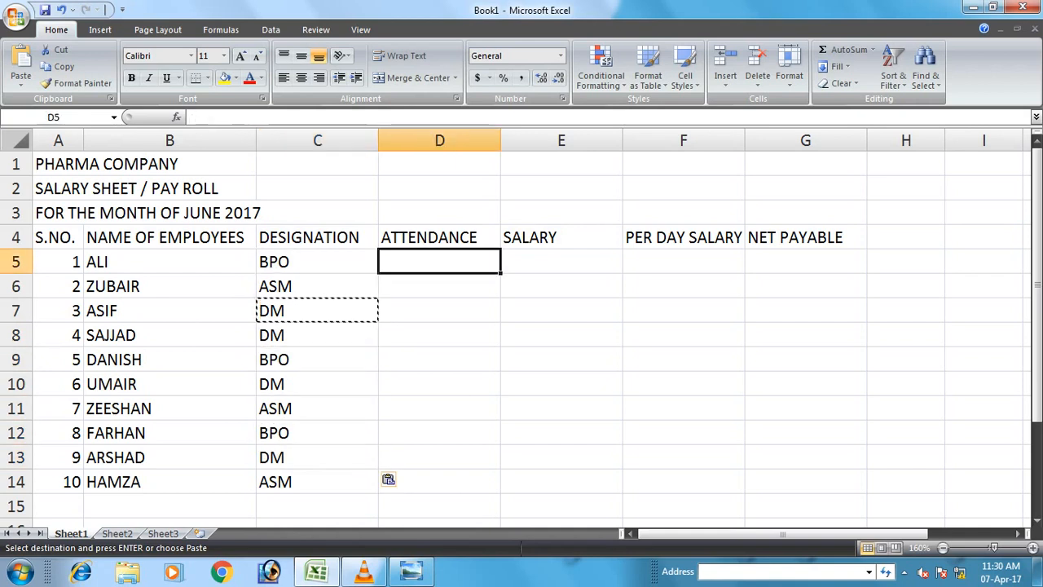
pyautogui.write('30')
pyautogui.press('Return')
pyautogui.write('29')
pyautogui.press('Return')
pyautogui.write('2')
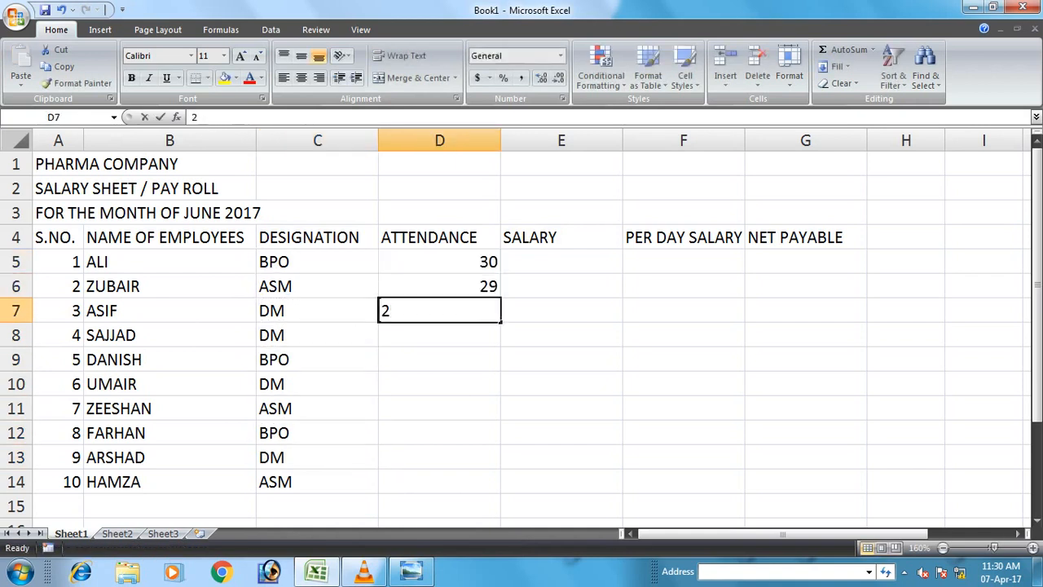
pyautogui.write('8')
pyautogui.press('Return')
pyautogui.write('30')
pyautogui.press('Return')
pyautogui.write('30')
pyautogui.press('Return')
# Enter the attendance values 30, 25, 5, 30 and 30 in D10 to D14.
pyautogui.write('3')
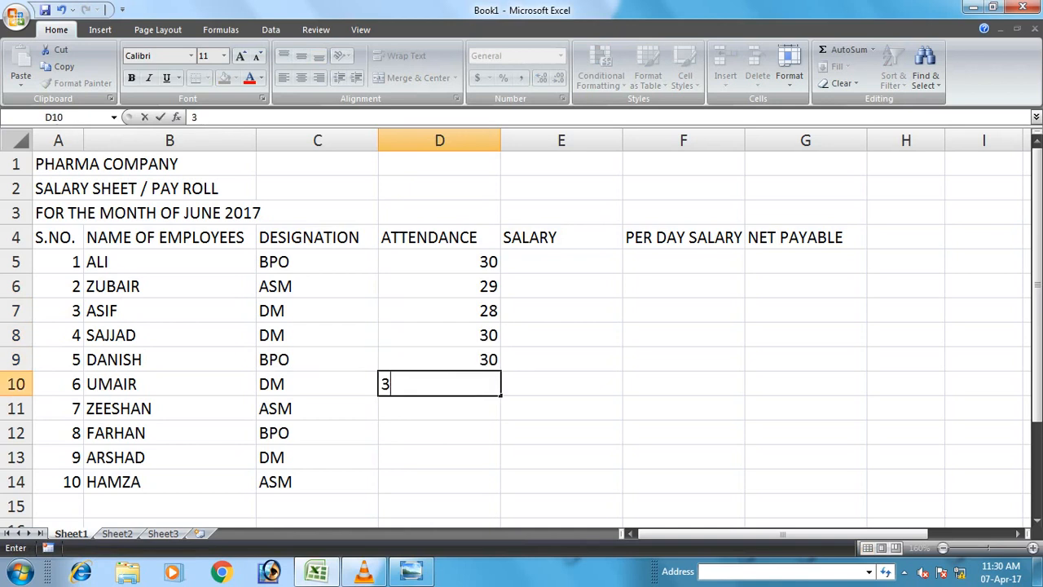
pyautogui.write('0')
pyautogui.press('Return')
pyautogui.write('25')
pyautogui.press('Return')
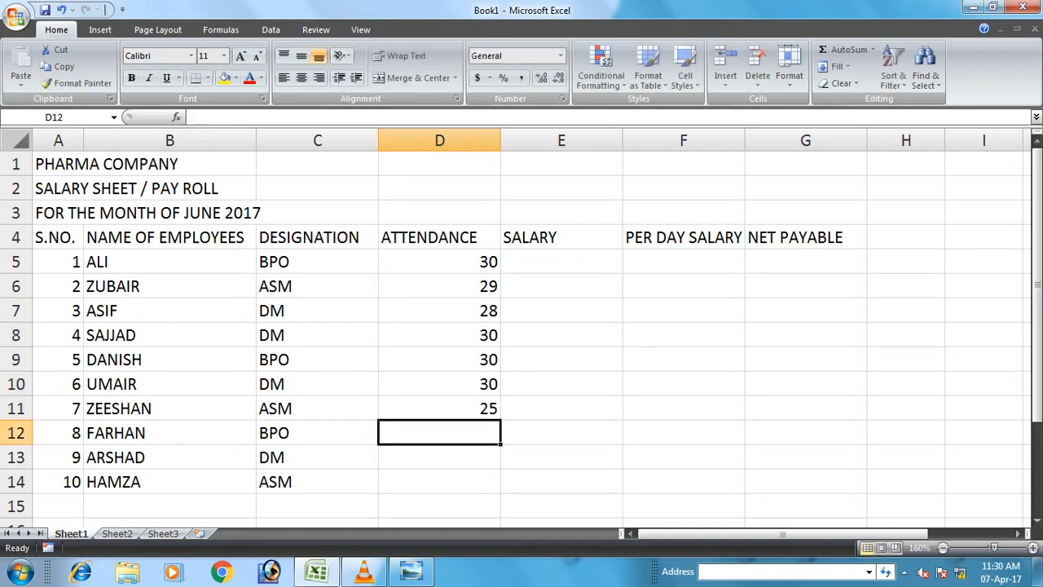
pyautogui.write('5')
pyautogui.press('Return')
pyautogui.write('30')
pyautogui.press('Return')
pyautogui.write('30')
pyautogui.press('Return')
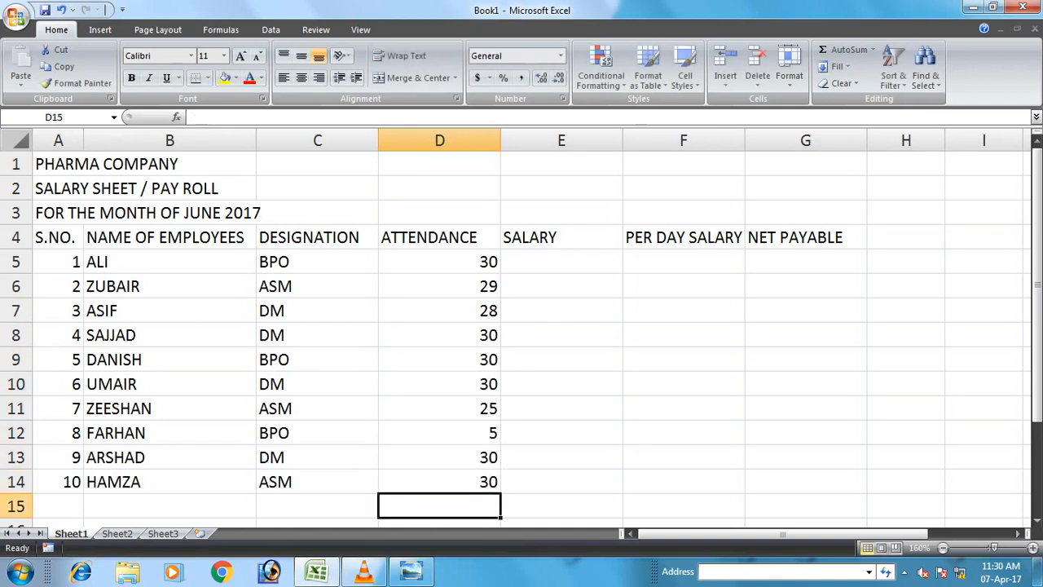
# Enter the BPO salary 18500 in E5 and copy it to the other BPO rows, E9 and E12.
pyautogui.click(562, 262)
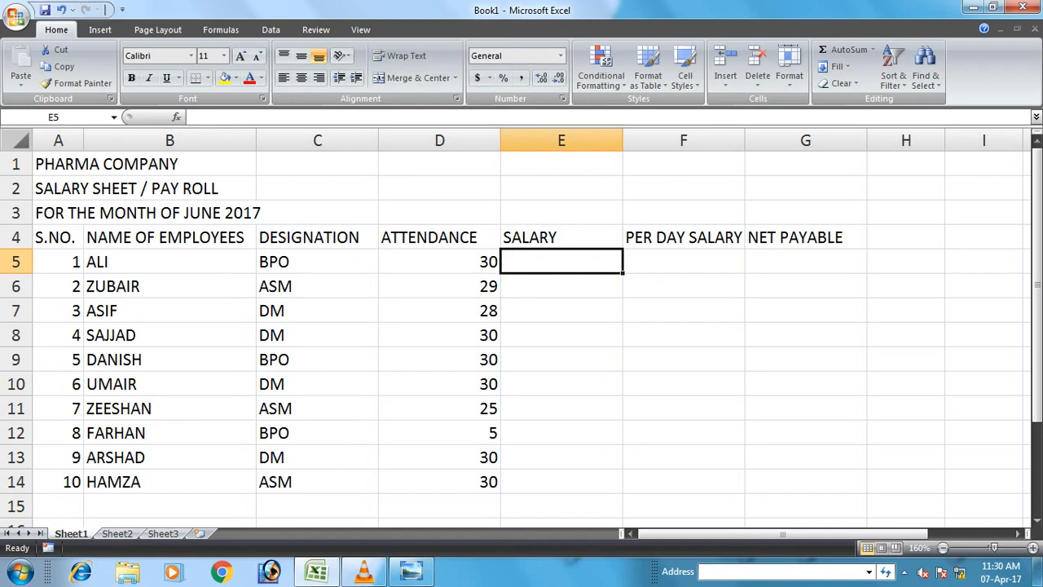
pyautogui.write('18500')
pyautogui.press('Return')
pyautogui.press('Up')
pyautogui.hotkey('ctrl', 'c')
pyautogui.press('Down')
pyautogui.press('Down')
pyautogui.press('Down')
pyautogui.press('Down')
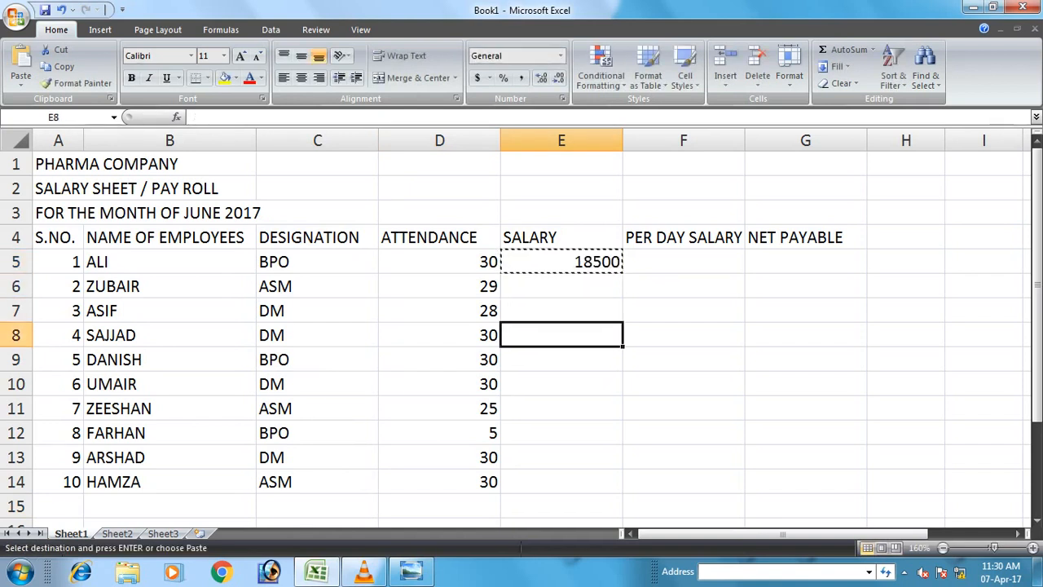
pyautogui.hotkey('ctrl', 'v')
pyautogui.press('Down')
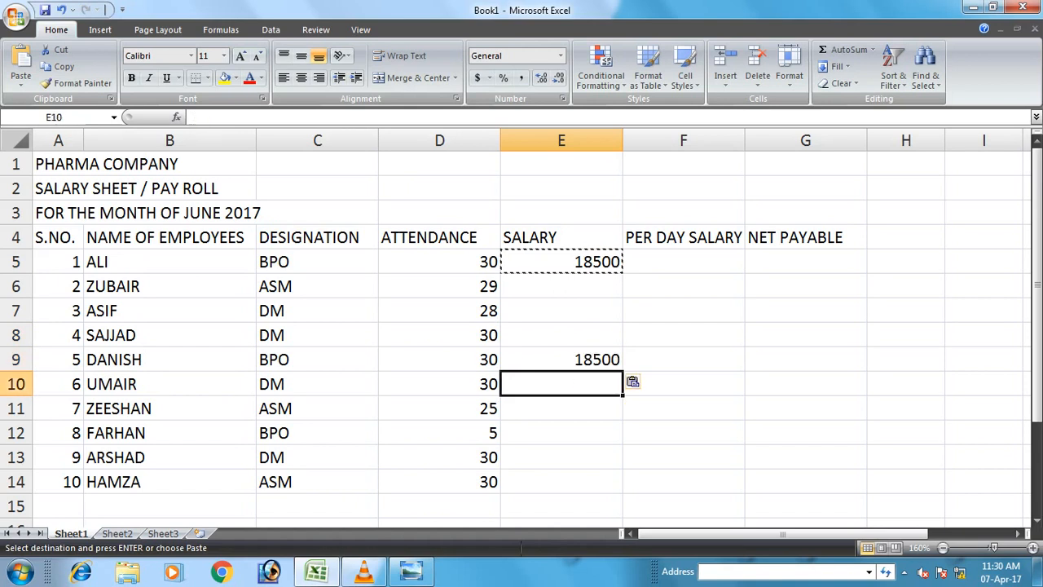
pyautogui.press('Down')
pyautogui.press('Down')
pyautogui.hotkey('ctrl', 'v')
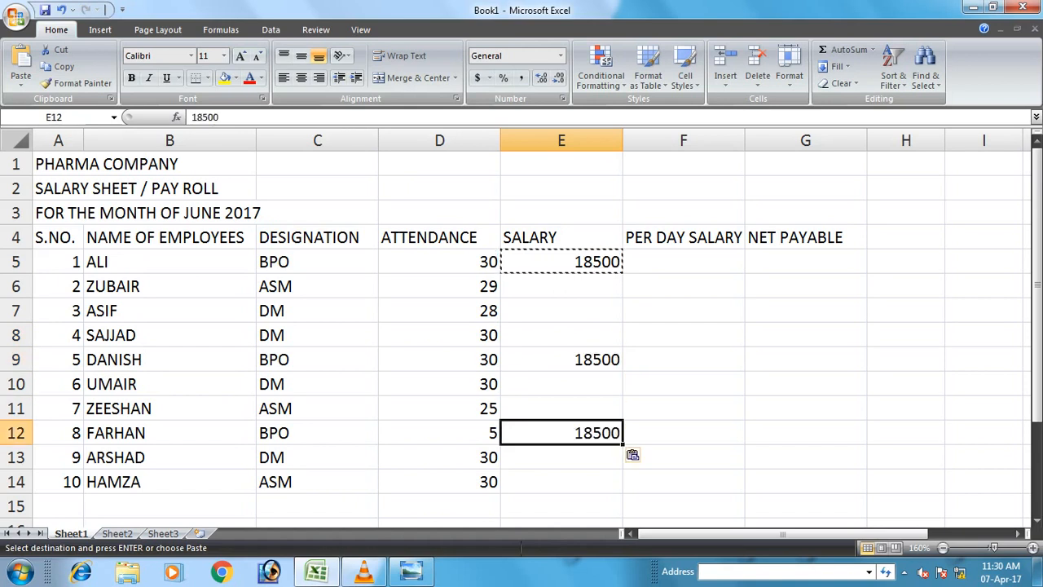
# Enter the ASM salary 25000 in E6 and copy it to the other ASM rows, E11 and E14.
pyautogui.press('Up')
pyautogui.press('Up')
pyautogui.press('Up')
pyautogui.press('Up')
pyautogui.press('Up')
pyautogui.press('Up')
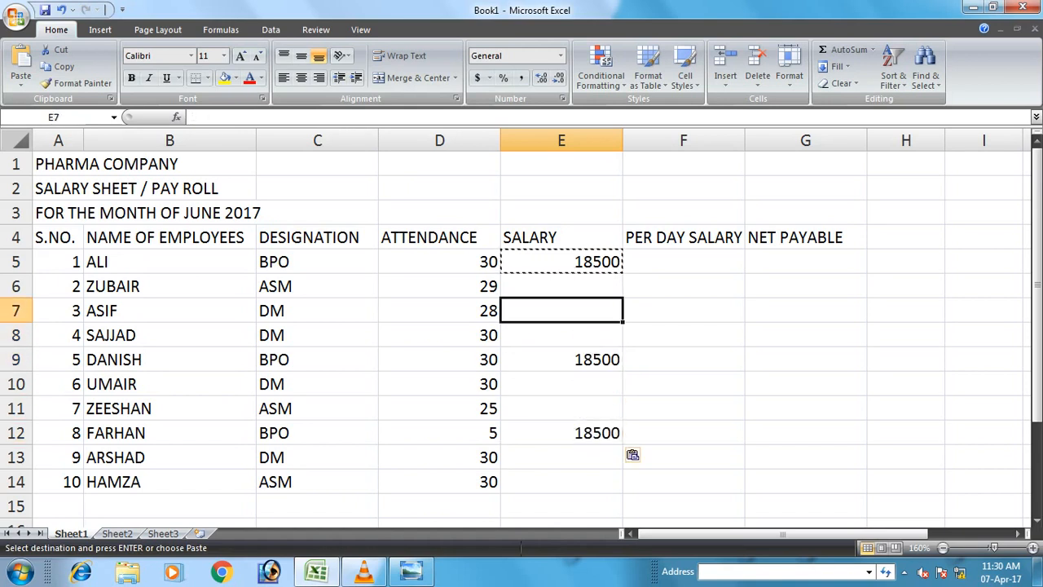
pyautogui.write('250')
pyautogui.press('Return')
pyautogui.press('Up')
pyautogui.hotkey('ctrl', 'c')
pyautogui.press('Down')
pyautogui.press('Down')
pyautogui.press('Down')
pyautogui.press('Down')
pyautogui.press('Down')
pyautogui.hotkey('ctrl', 'v')
pyautogui.press('Down')
pyautogui.press('Down')
pyautogui.press('Down')
pyautogui.hotkey('ctrl', 'v')
# Enter the DM salary 12000 in E7 and copy it to E8.
pyautogui.press('Up')
pyautogui.press('Up')
pyautogui.press('Up')
pyautogui.press('Up')
pyautogui.press('Up')
pyautogui.press('Up')
pyautogui.press('Up')
pyautogui.write('12000')
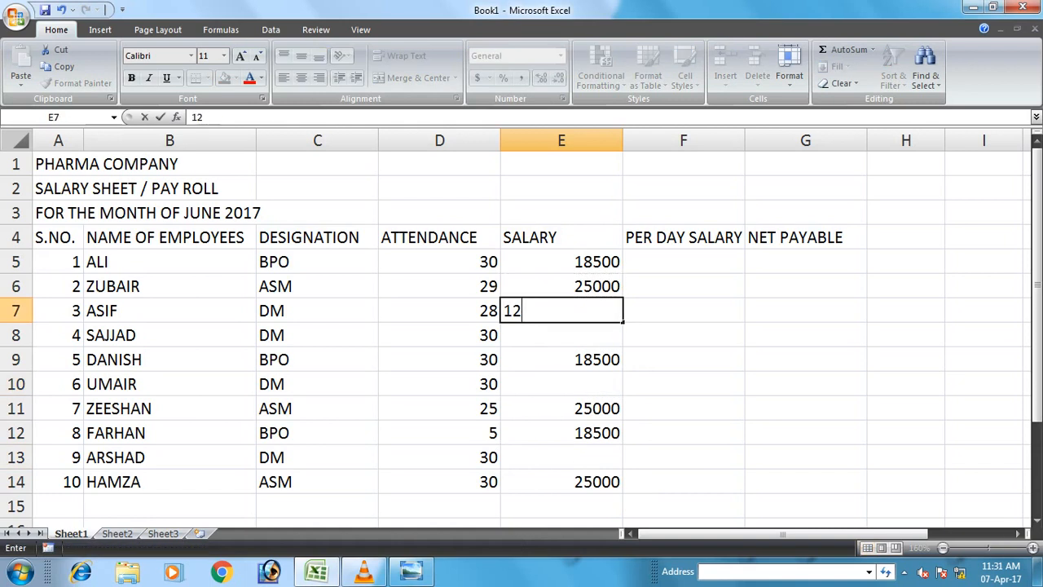
pyautogui.press('Return')
pyautogui.press('Up')
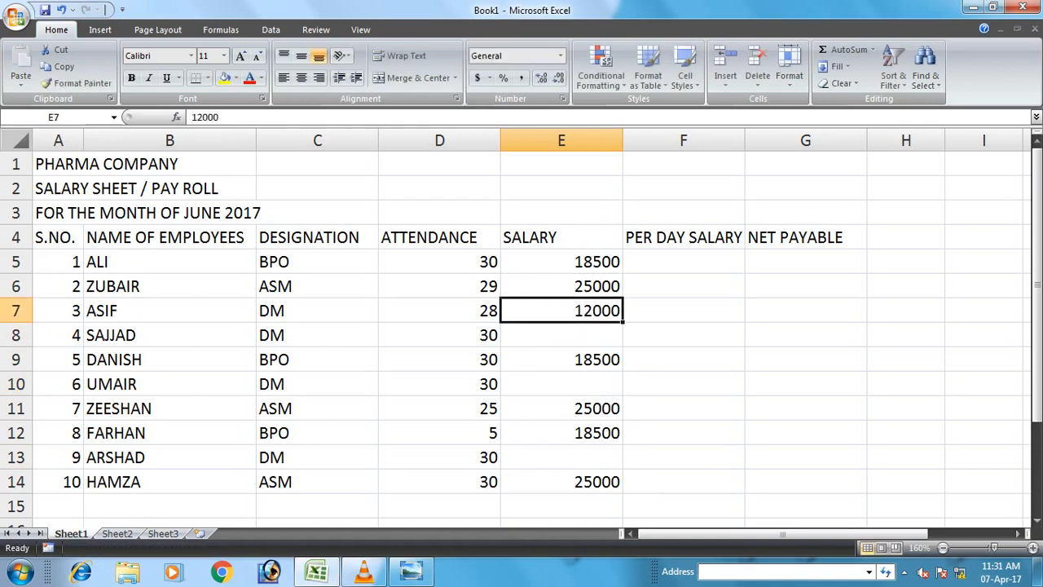
pyautogui.hotkey('ctrl', 'c')
pyautogui.press('Down')
pyautogui.hotkey('ctrl', 'v')
# Paste the copied 12000 salary into the remaining DM rows, E10 and E13.
pyautogui.press('Down')
pyautogui.press('Down')
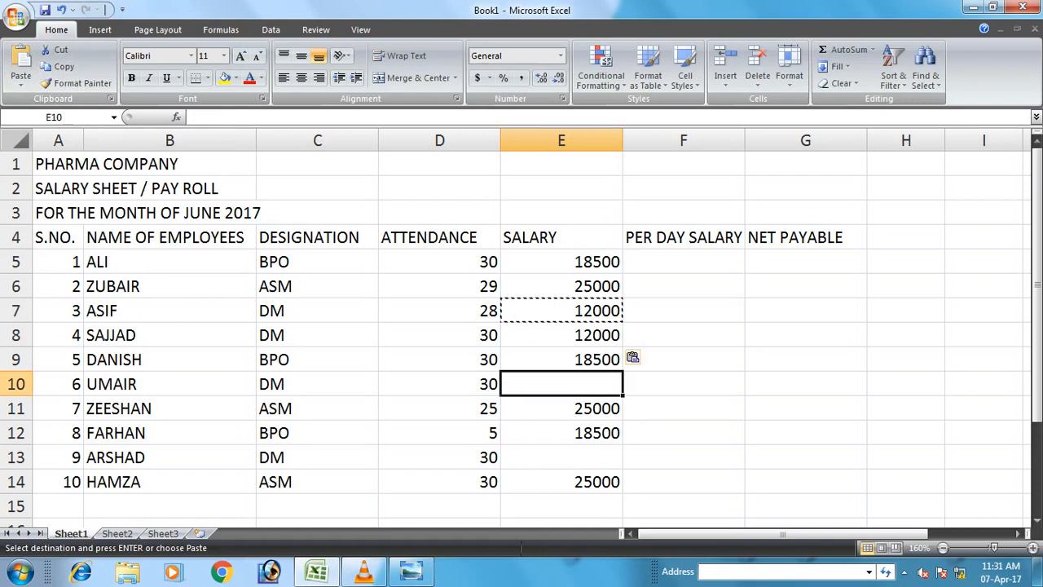
pyautogui.hotkey('ctrl', 'v')
pyautogui.press('Down')
pyautogui.press('Down')
pyautogui.press('Down')
pyautogui.click(21, 65)
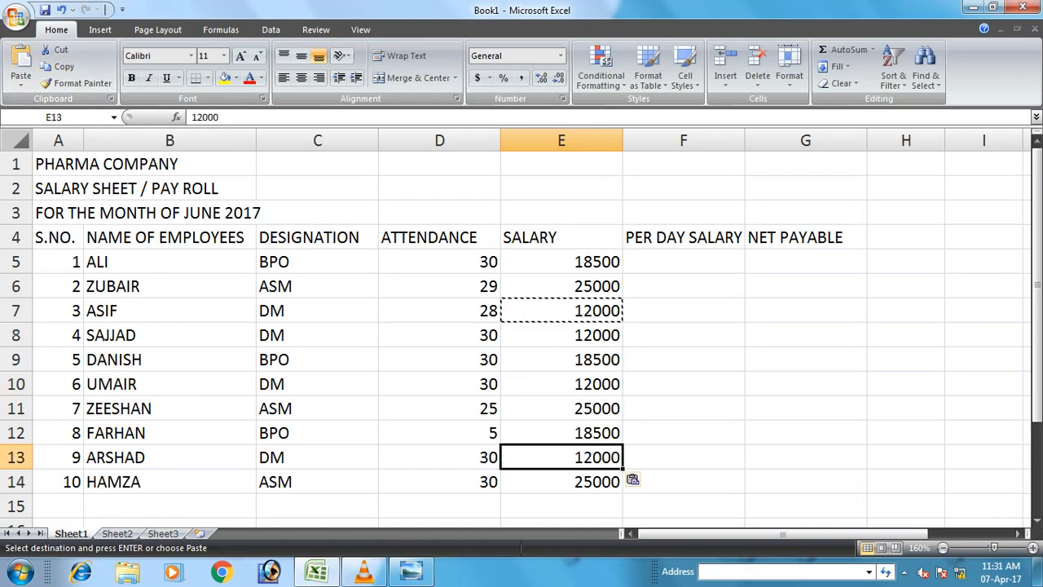
# Enter the per-day salary formula =E5/30 in F5.
pyautogui.click(683, 262)
pyautogui.write('=')
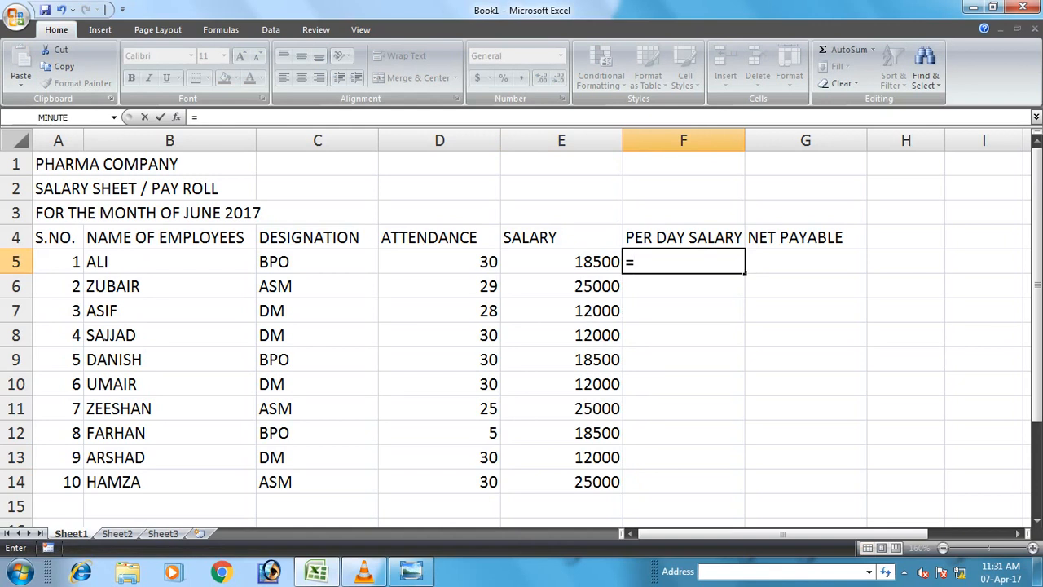
pyautogui.press('Left')
pyautogui.write('/')
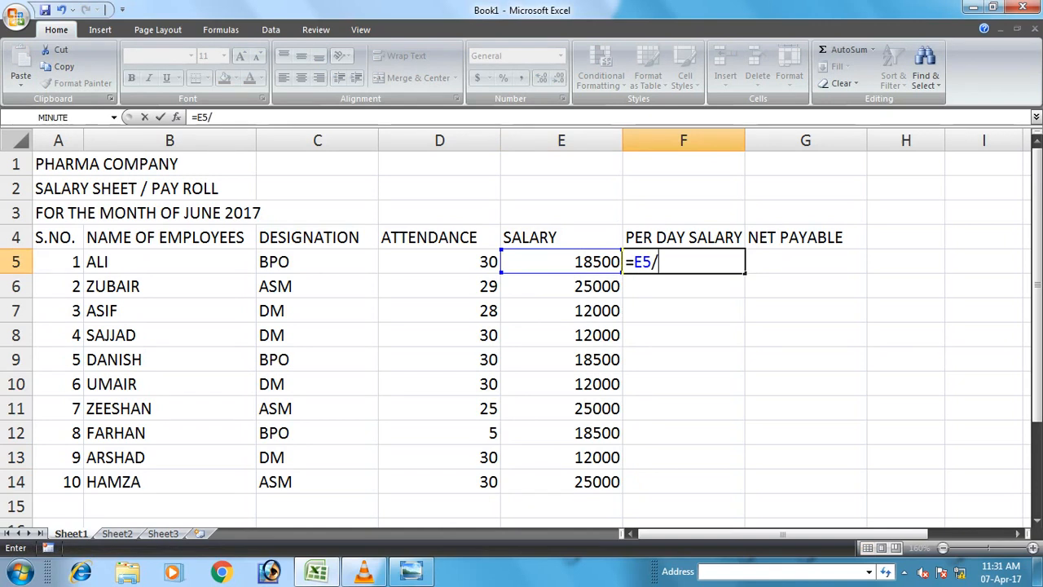
pyautogui.press('Return')
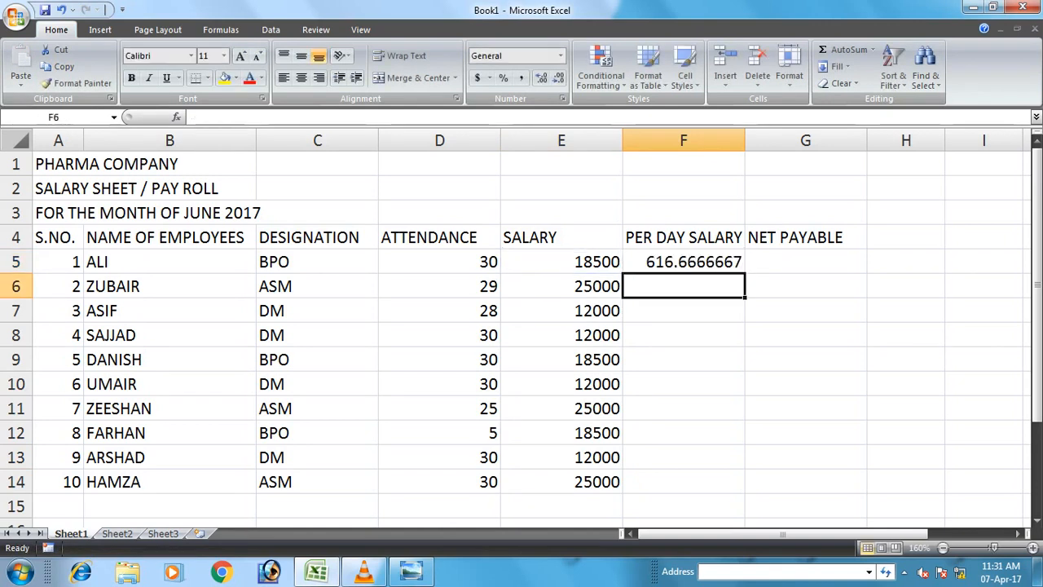
# Format F5 to show no decimal places and fill its per-day salary formula down to F14.
pyautogui.press('Up')
pyautogui.click(558, 78)
pyautogui.click(558, 77)
pyautogui.click(558, 78)
pyautogui.click(558, 77)
pyautogui.click(558, 77)
pyautogui.click(558, 78)
pyautogui.click(558, 78)
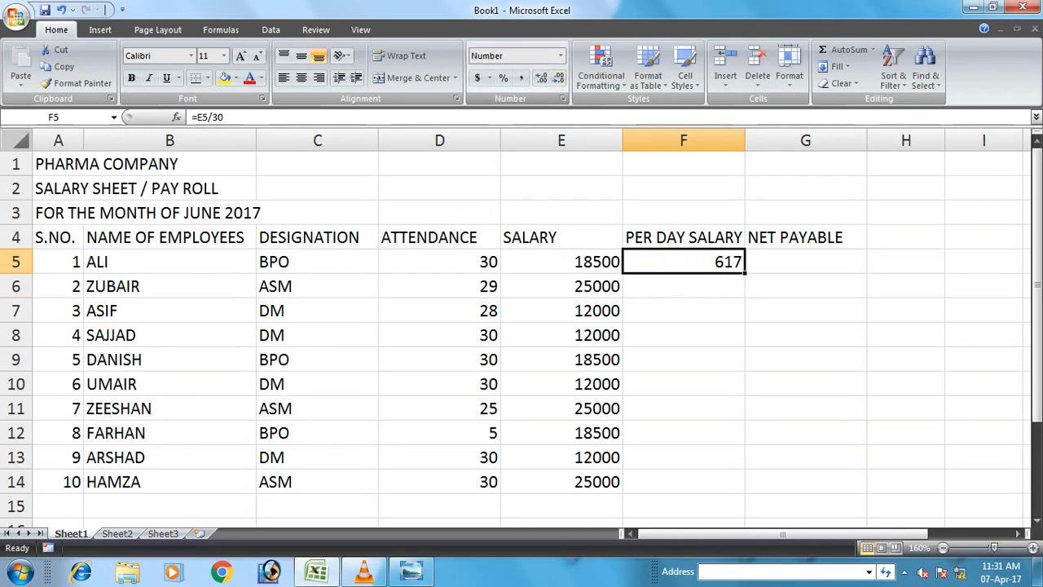
pyautogui.moveTo(745, 272); pyautogui.dragTo(744, 494)
# Enter the net payable formula =F5*D5 in G5, multiplying per-day salary by attendance.
pyautogui.click(805, 261)
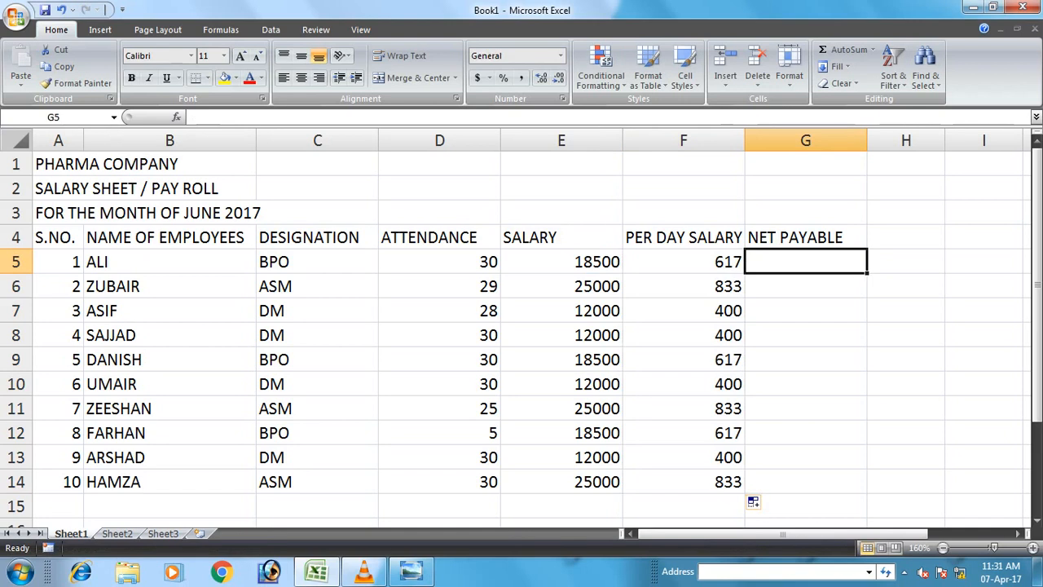
pyautogui.write('=F5*')
pyautogui.press('Left')
pyautogui.press('Left')
pyautogui.press('Left')
pyautogui.hotkey('ctrl', 'Return')
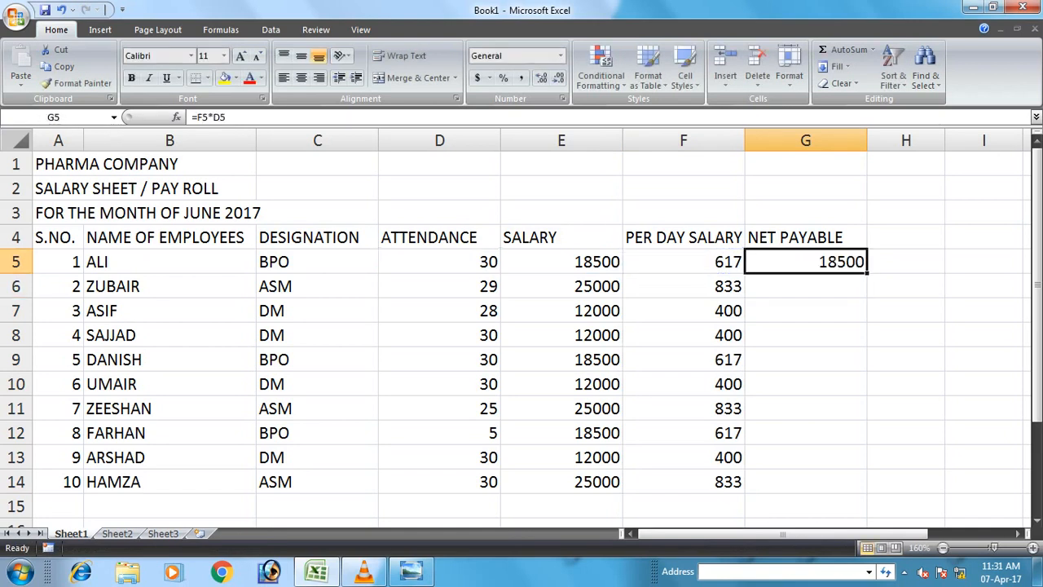
# Fill the net payable formula down to G14 and format G5:G14 without decimal places.
pyautogui.moveTo(867, 273); pyautogui.dragTo(867, 489)
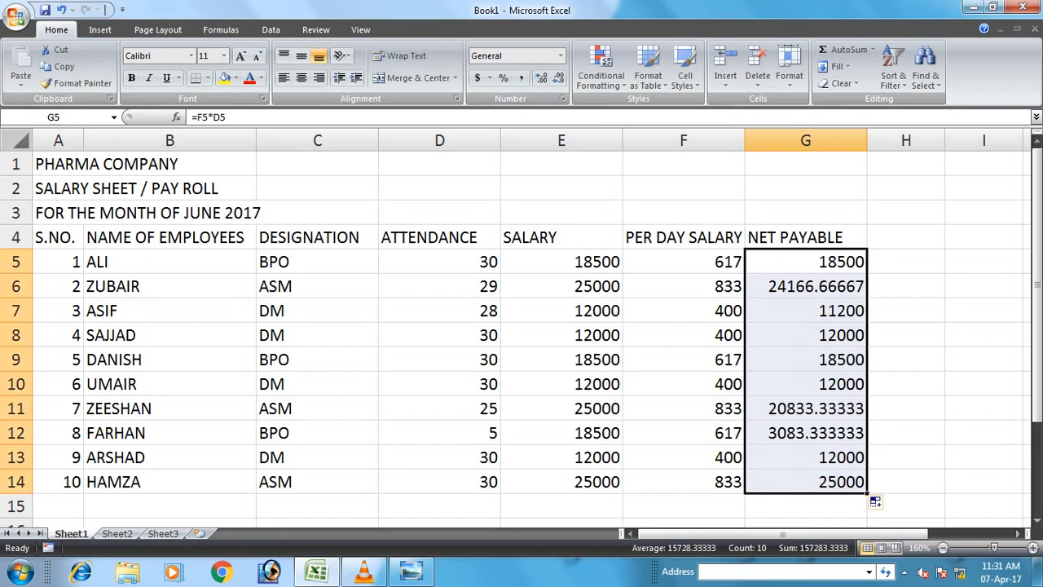
pyautogui.click(541, 78)
pyautogui.click(558, 78)
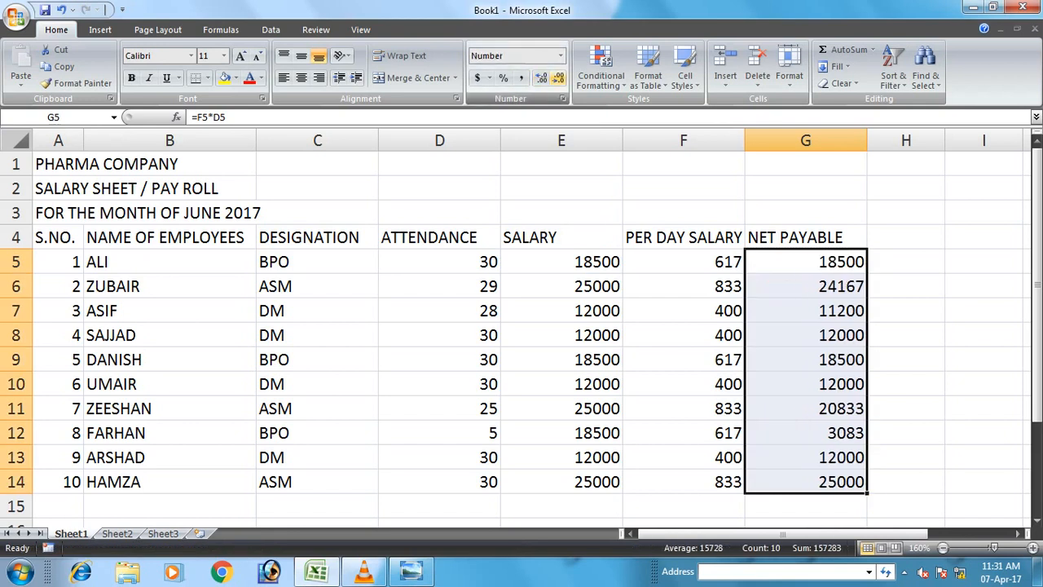
# Apply the comma number style without decimals to the salary, per-day salary and net payable values in E5:G14.
pyautogui.click(906, 482)
pyautogui.moveTo(805, 481); pyautogui.dragTo(560, 262)
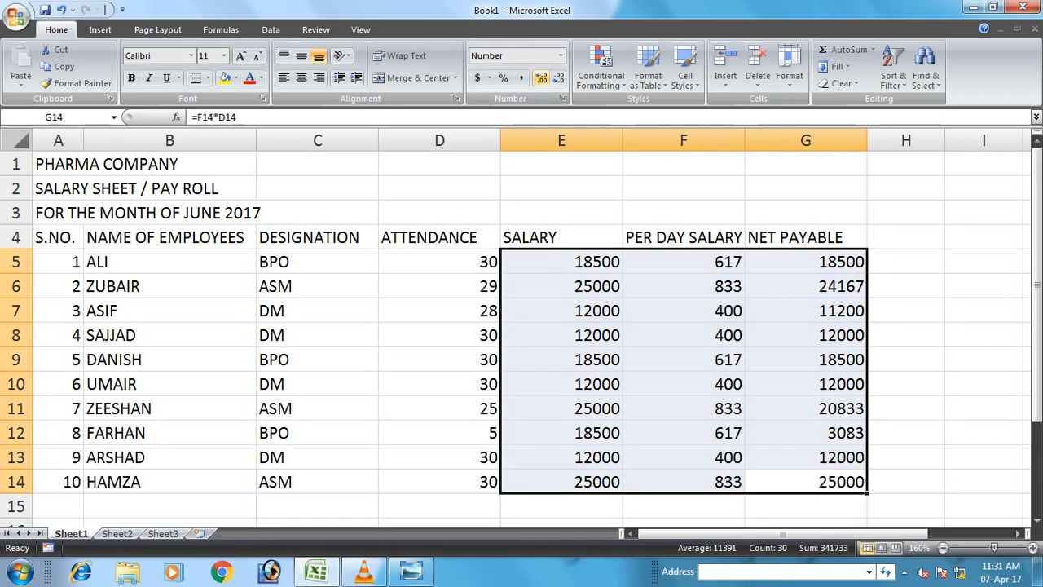
pyautogui.click(520, 78)
pyautogui.click(558, 78)
pyautogui.click(559, 78)
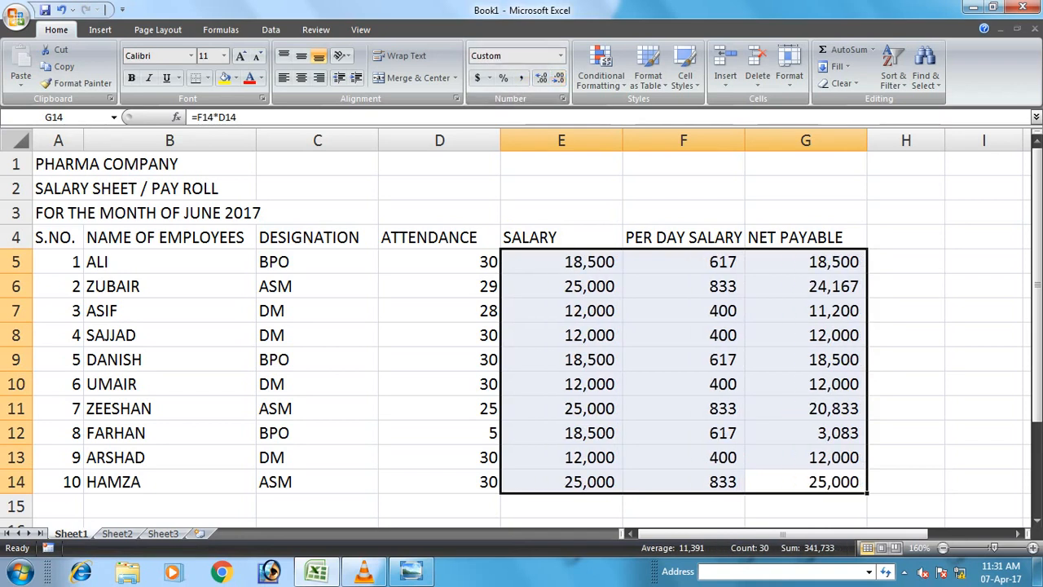
# Center the table range A4:G14 both horizontally and vertically.
pyautogui.click(906, 383)
pyautogui.moveTo(805, 482); pyautogui.dragTo(58, 213)
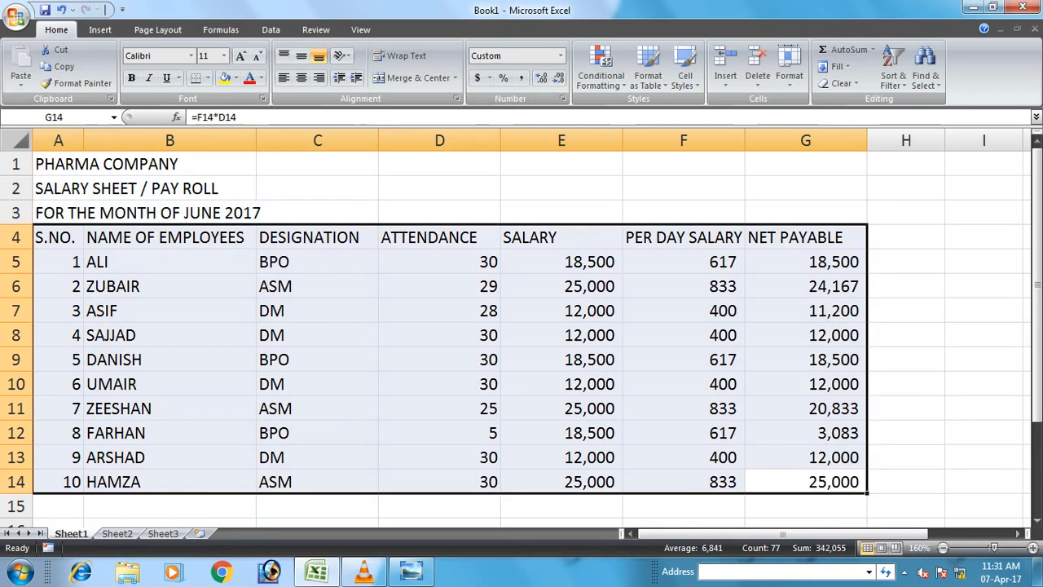
pyautogui.click(301, 79)
pyautogui.click(301, 57)
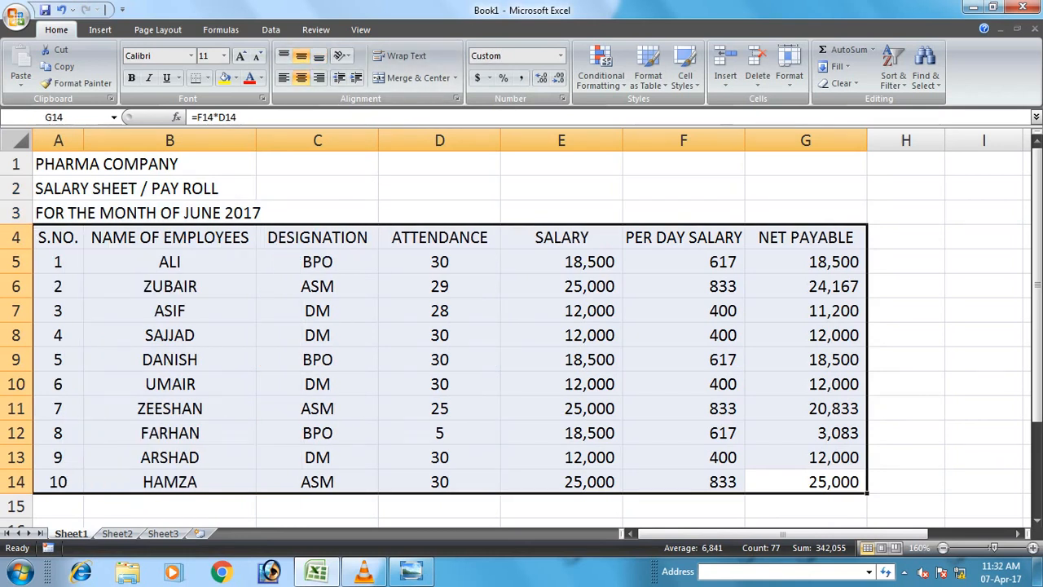
pyautogui.click(439, 286)
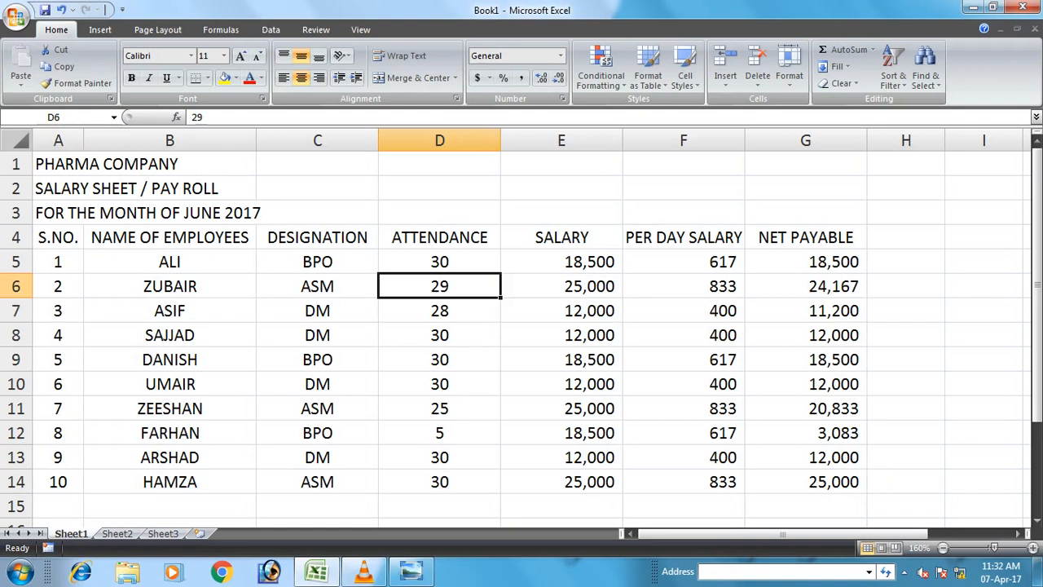
# Enter a SUM formula in G15 that totals the net payable values G5:G14.
pyautogui.click(806, 506)
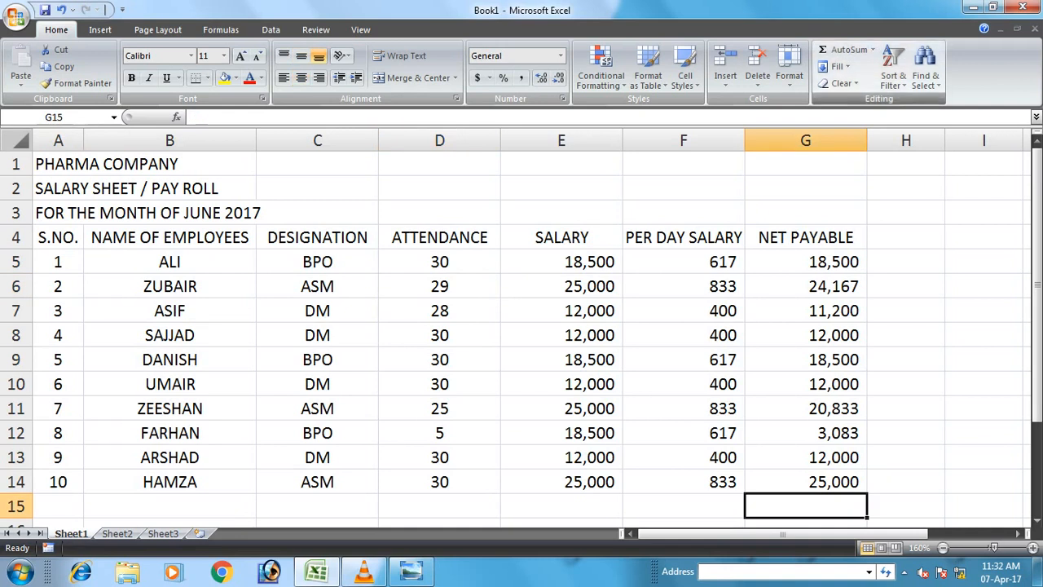
pyautogui.write('=SUM(')
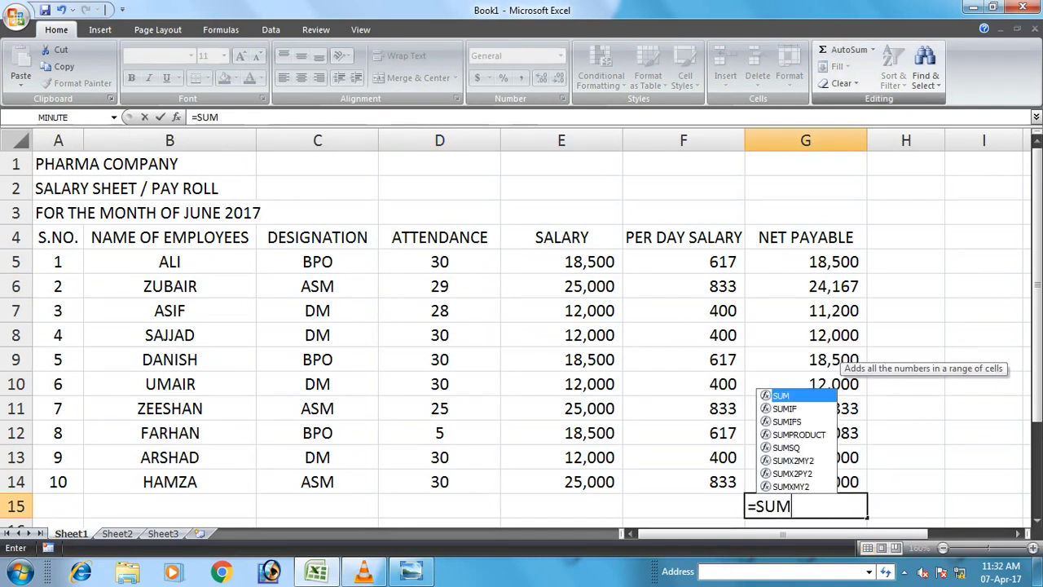
pyautogui.press('Up')
pyautogui.press('Up')
pyautogui.press('Up')
pyautogui.press('Up')
pyautogui.press('Up')
pyautogui.press('Up')
pyautogui.press('Up')
pyautogui.press('Up')
pyautogui.press('Up')
pyautogui.press('Up')
pyautogui.hotkey('shift', 'Down')
pyautogui.hotkey('shift', 'Down')
pyautogui.hotkey('shift', 'Down')
pyautogui.hotkey('shift', 'Down')
pyautogui.hotkey('shift', 'Down')
pyautogui.hotkey('shift', 'Down')
pyautogui.hotkey('shift', 'Down')
pyautogui.hotkey('shift', 'Down')
pyautogui.hotkey('shift', 'Down')
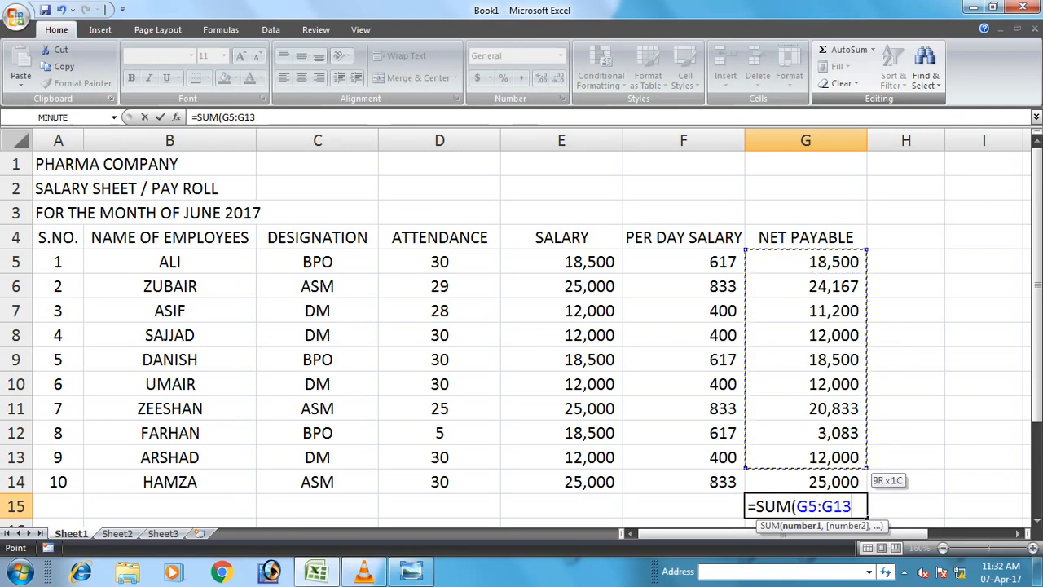
pyautogui.write(')')
pyautogui.press('Return')
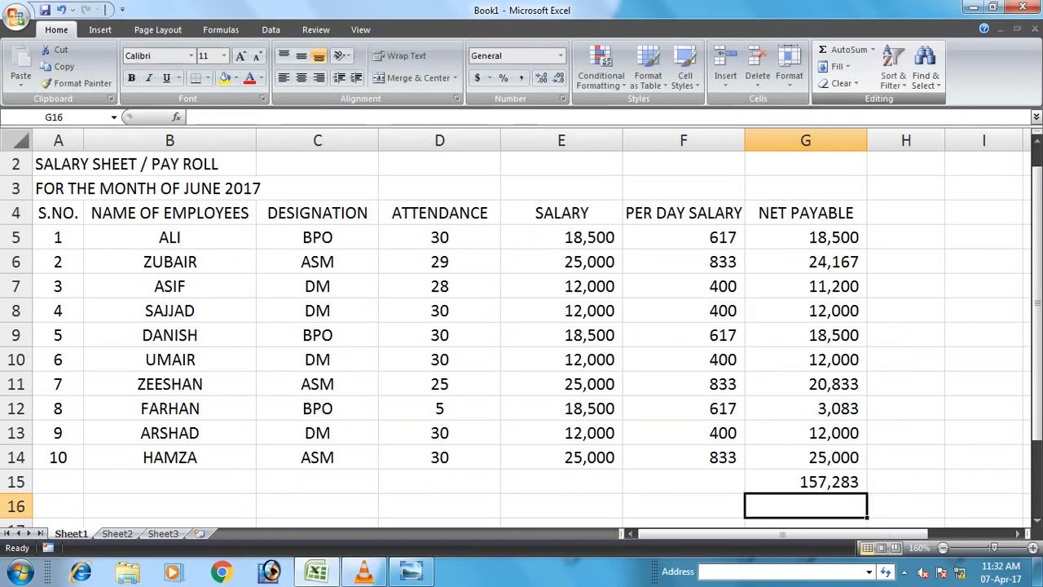
# Make the title and header rows A1:G4 and the total row 15 bold.
pyautogui.scroll(1, 521, 326)
pyautogui.moveTo(71, 163); pyautogui.dragTo(814, 238)
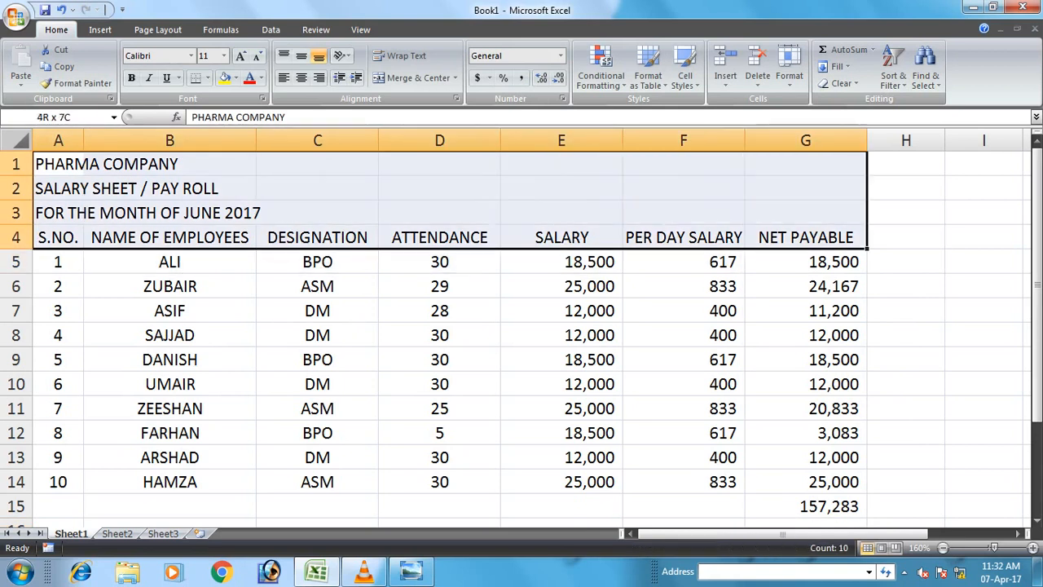
pyautogui.hotkey('ctrl', 'b')
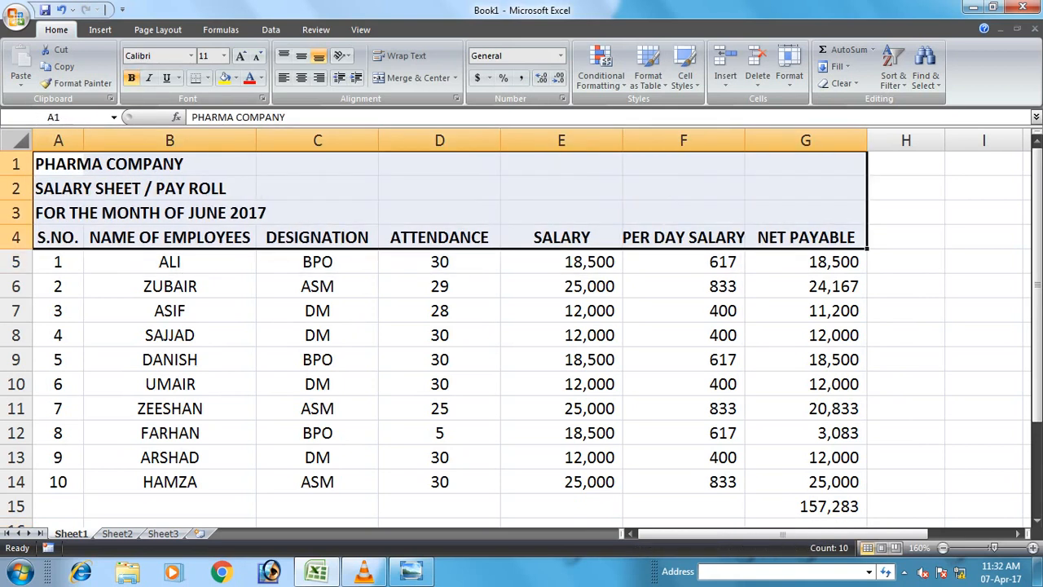
pyautogui.click(805, 506)
pyautogui.moveTo(58, 506); pyautogui.dragTo(805, 458)
pyautogui.click(131, 79)
# Enter the label TOTAL NET SALARY PAYABLE in A15.
pyautogui.click(58, 457)
pyautogui.write('T')
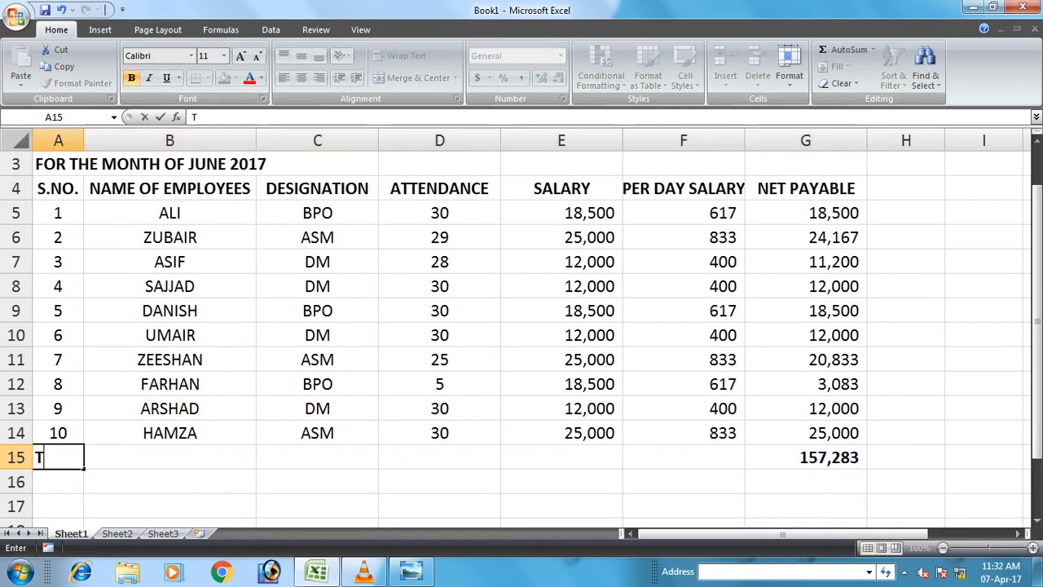
pyautogui.write('OTAL NE')
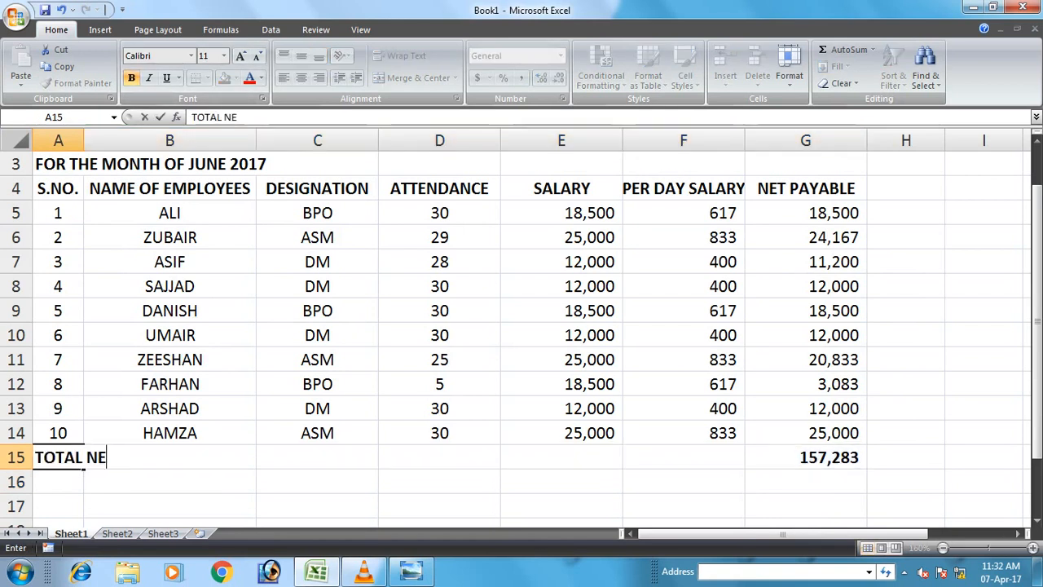
pyautogui.write('T SALARY P[A')
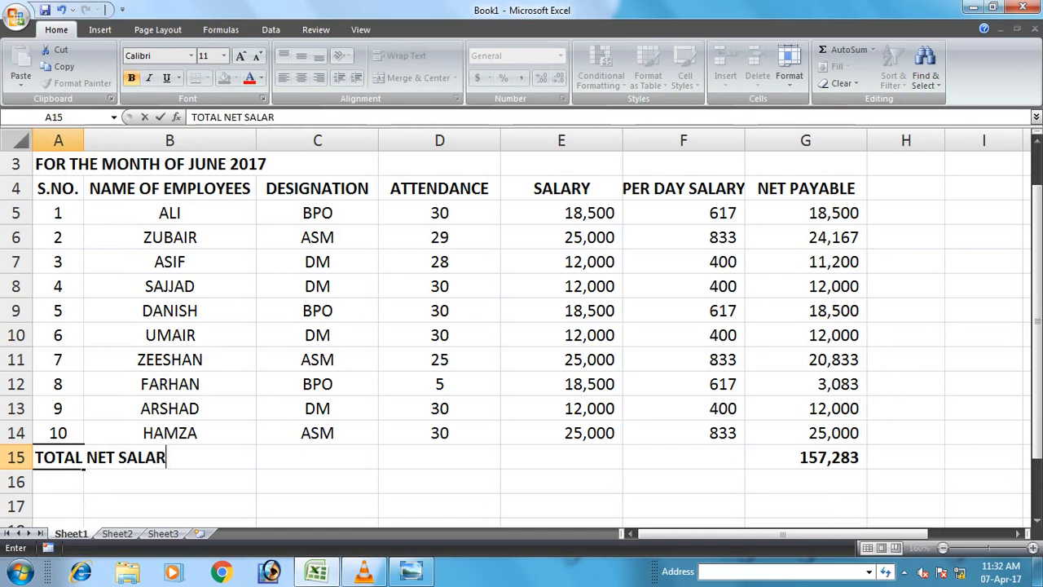
pyautogui.press('BackSpace')
pyautogui.press('BackSpace')
pyautogui.write('AYABLE')
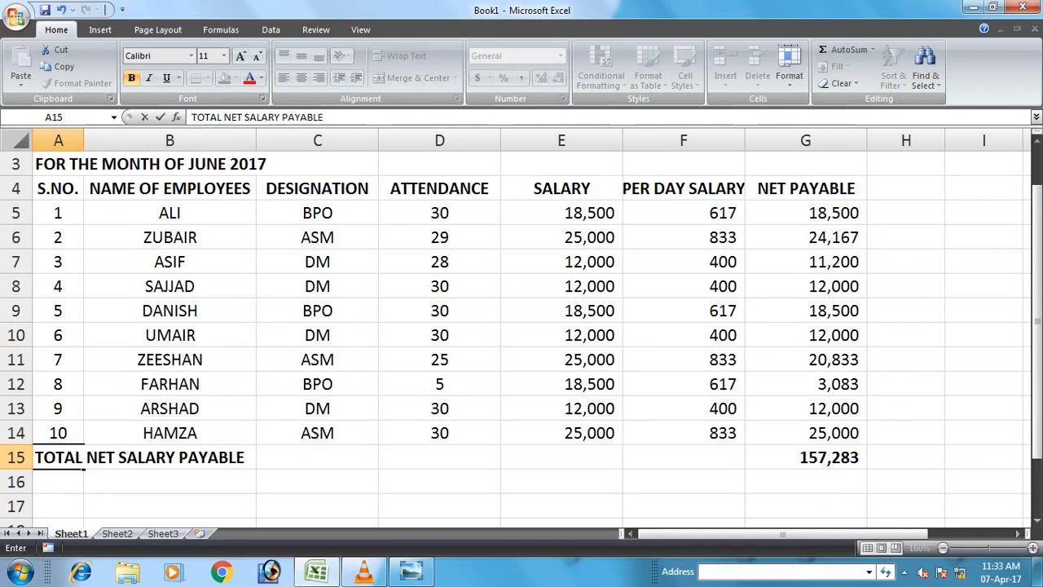
pyautogui.press('Return')
# Merge A15:F15 into one cell and right-align the total label in it.
pyautogui.moveTo(57, 457); pyautogui.dragTo(684, 460)
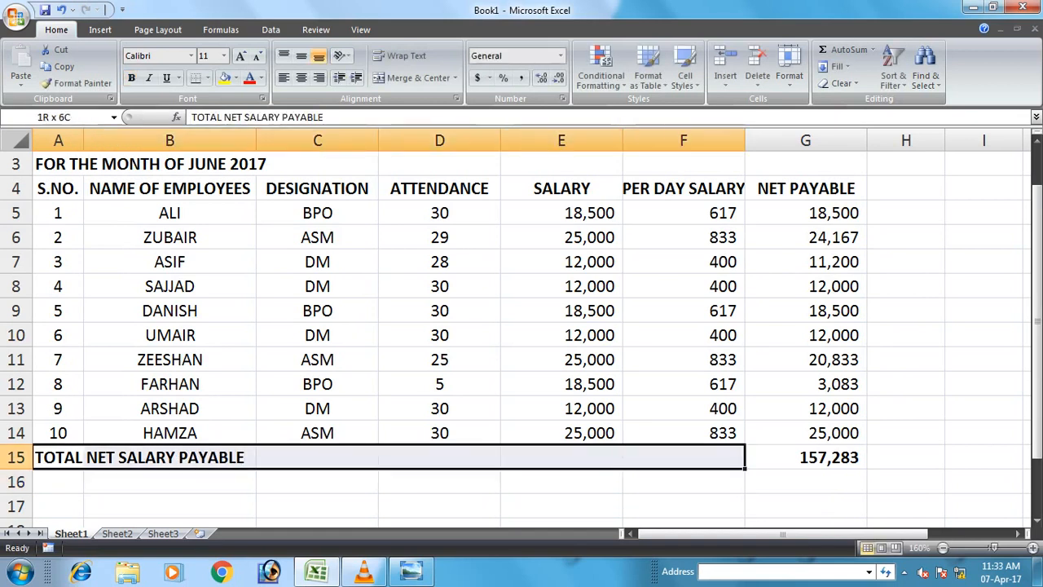
pyautogui.click(418, 77)
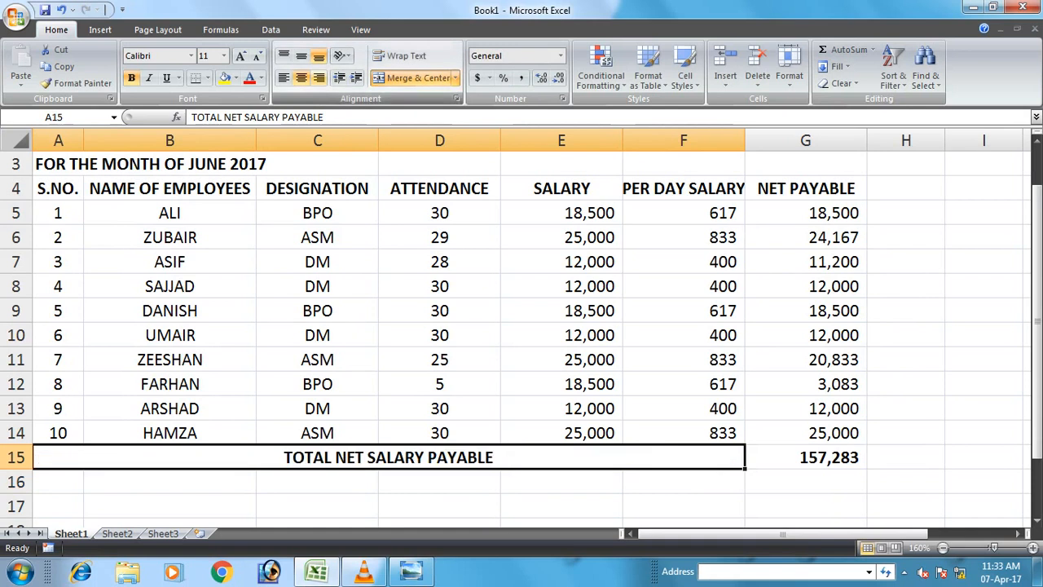
pyautogui.click(318, 78)
# Apply all borders to the table range A4:G15, from the header row through the total row.
pyautogui.scroll(1, 521, 326)
pyautogui.click(906, 360)
pyautogui.moveTo(805, 237); pyautogui.dragTo(57, 506)
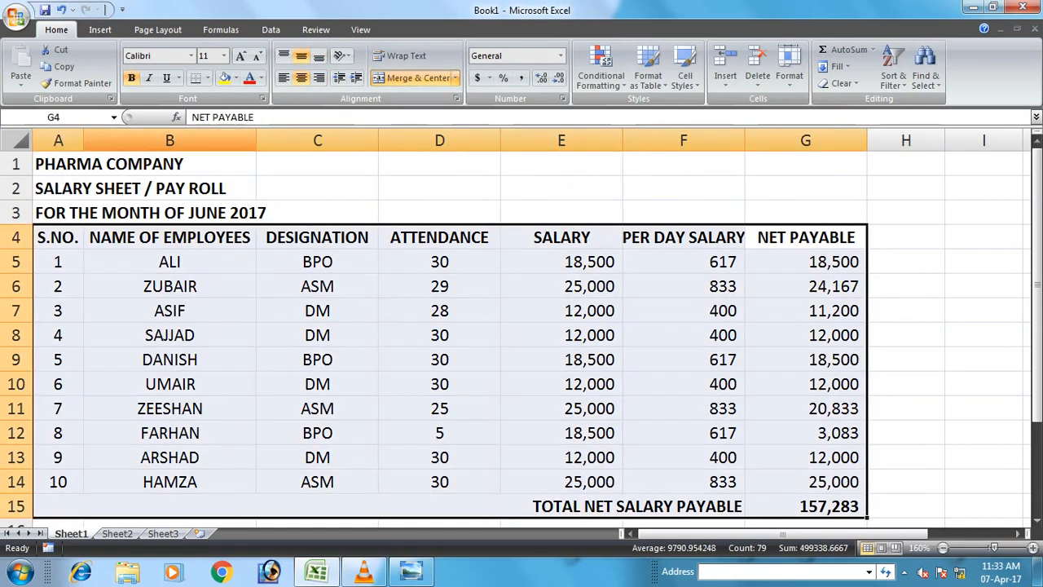
pyautogui.click(208, 77)
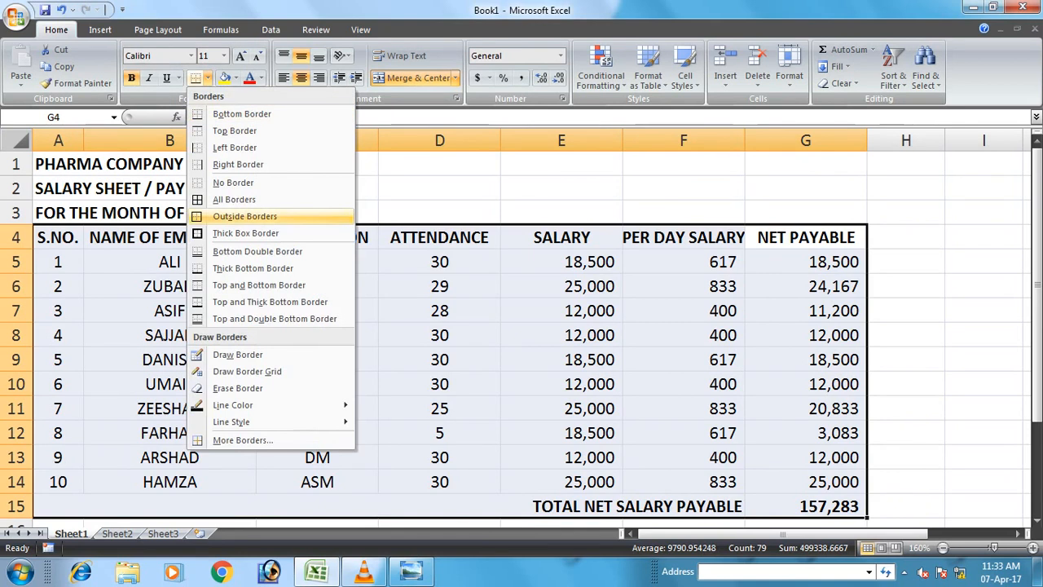
pyautogui.click(234, 199)
pyautogui.click(439, 310)
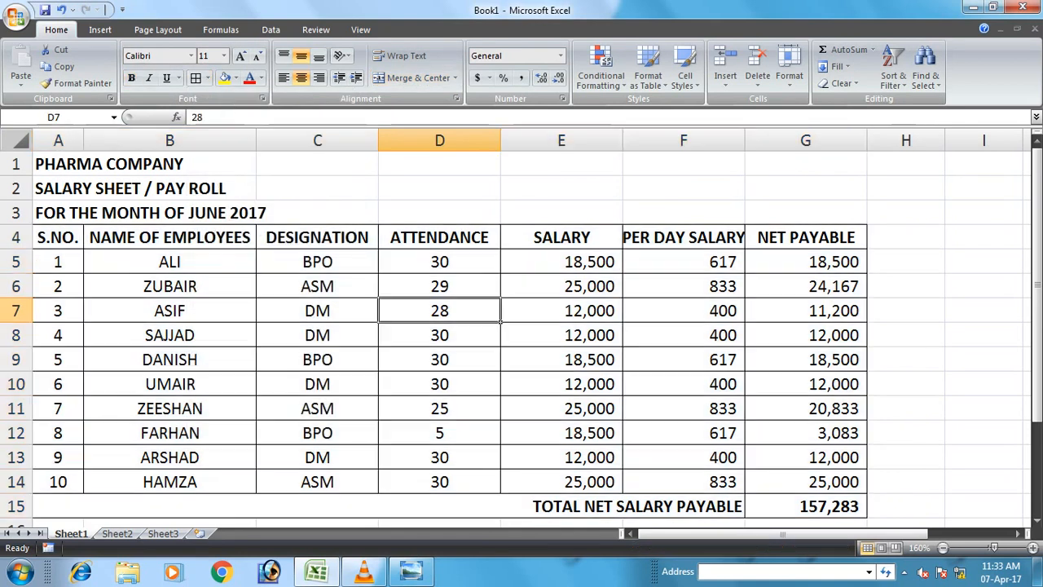
# Wrap the text in columns D through G and make header row 4 tall enough for two lines of text.
pyautogui.moveTo(17, 249); pyautogui.dragTo(17, 269)
pyautogui.moveTo(439, 140); pyautogui.dragTo(876, 140)
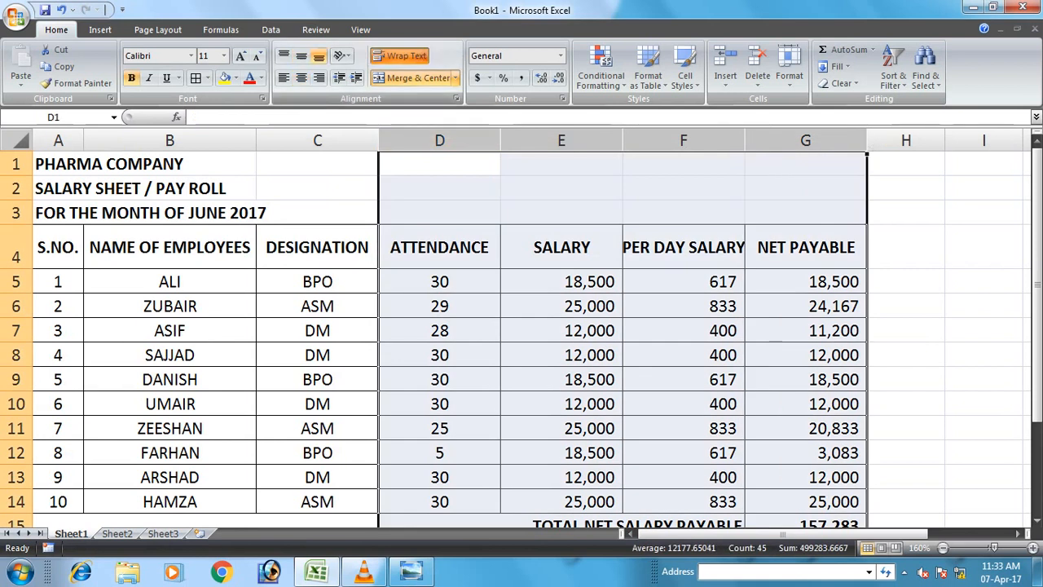
pyautogui.click(400, 56)
pyautogui.click(562, 247)
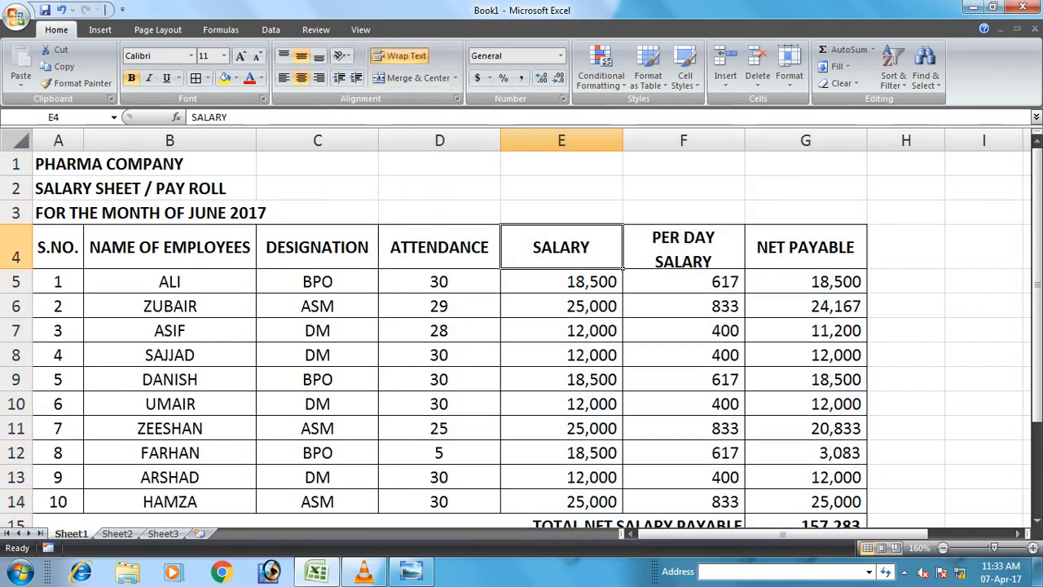
pyautogui.moveTo(16, 271); pyautogui.dragTo(16, 273)
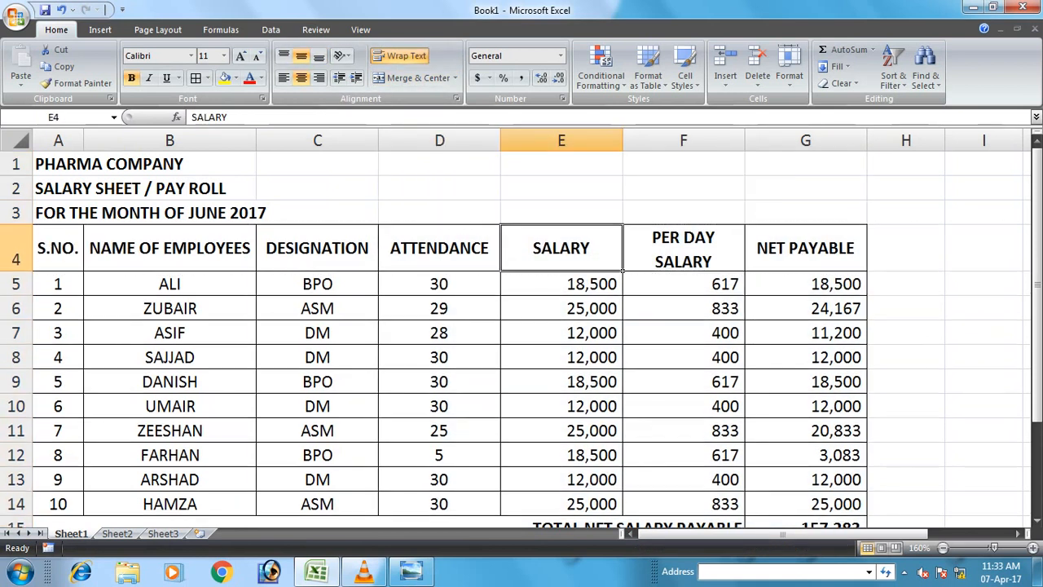
# Merge and center each of the three title rows separately across columns A to G.
pyautogui.moveTo(57, 163); pyautogui.dragTo(805, 163)
pyautogui.click(418, 78)
pyautogui.moveTo(57, 188); pyautogui.dragTo(804, 188)
pyautogui.click(418, 78)
pyautogui.moveTo(58, 213); pyautogui.dragTo(805, 213)
pyautogui.click(418, 77)
# Increase the font size of the PHARMA COMPANY title in row 1 to 16.
pyautogui.click(440, 164)
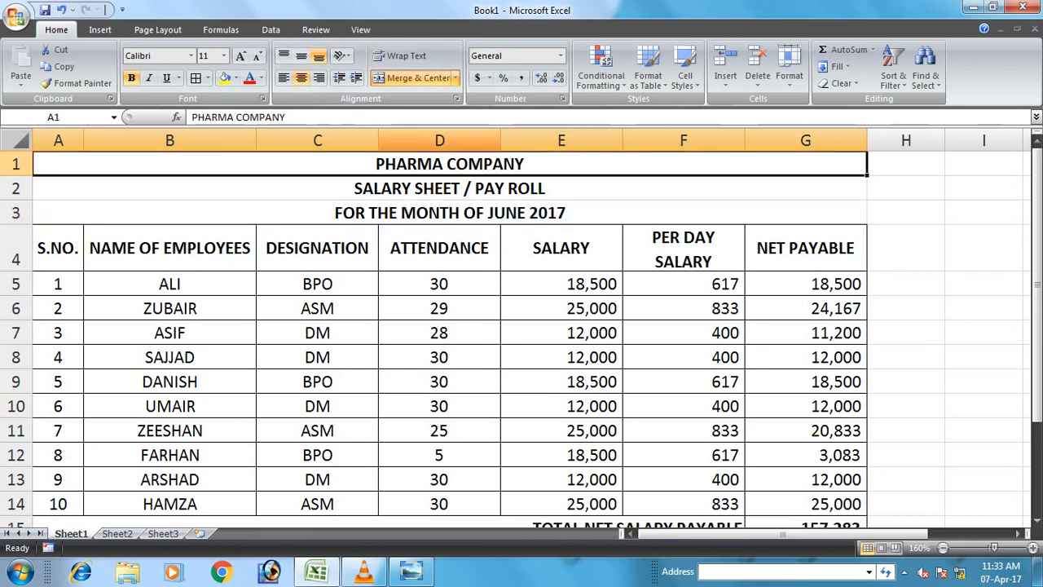
pyautogui.click(240, 56)
pyautogui.click(241, 57)
pyautogui.click(240, 56)
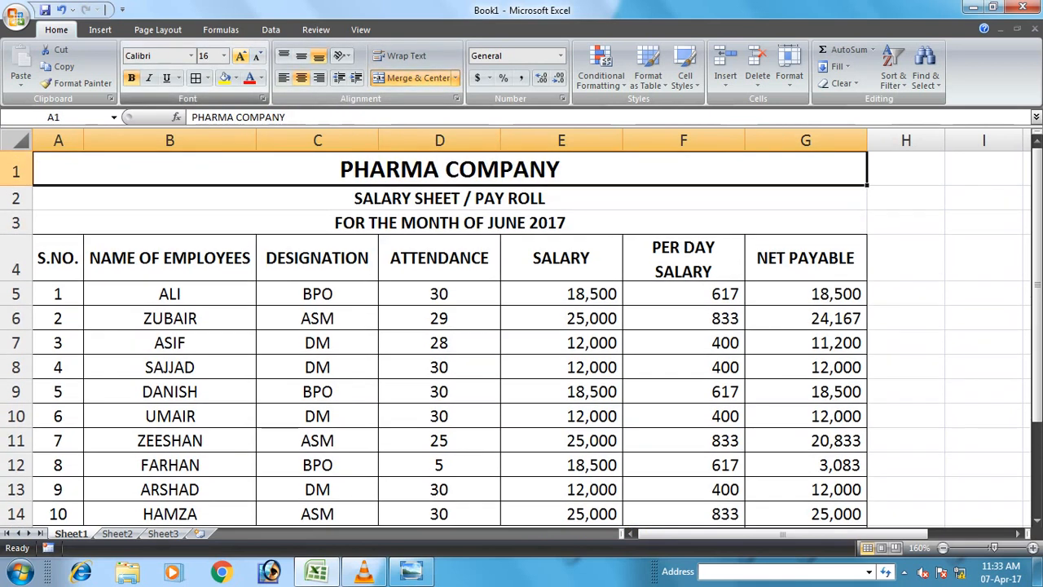
pyautogui.click(562, 318)
# Save the workbook as SALARY SHEET in the Excel Sheets folder under D:, My Folder, Online Working.
pyautogui.click(942, 548)
pyautogui.click(943, 548)
pyautogui.click(863, 401)
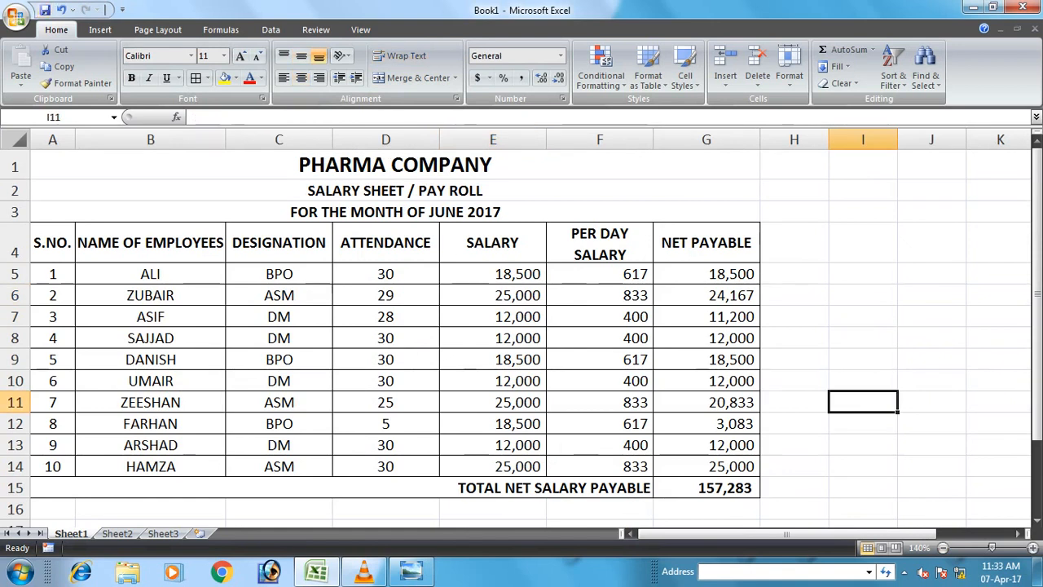
pyautogui.hotkey('ctrl', 's')
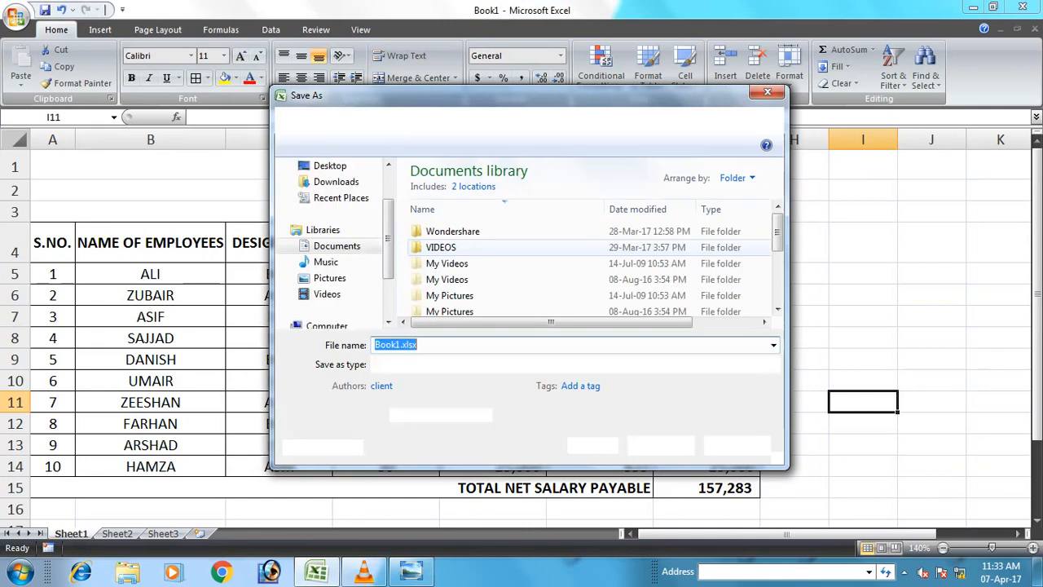
pyautogui.moveTo(387, 204); pyautogui.dragTo(388, 266)
pyautogui.click(341, 278)
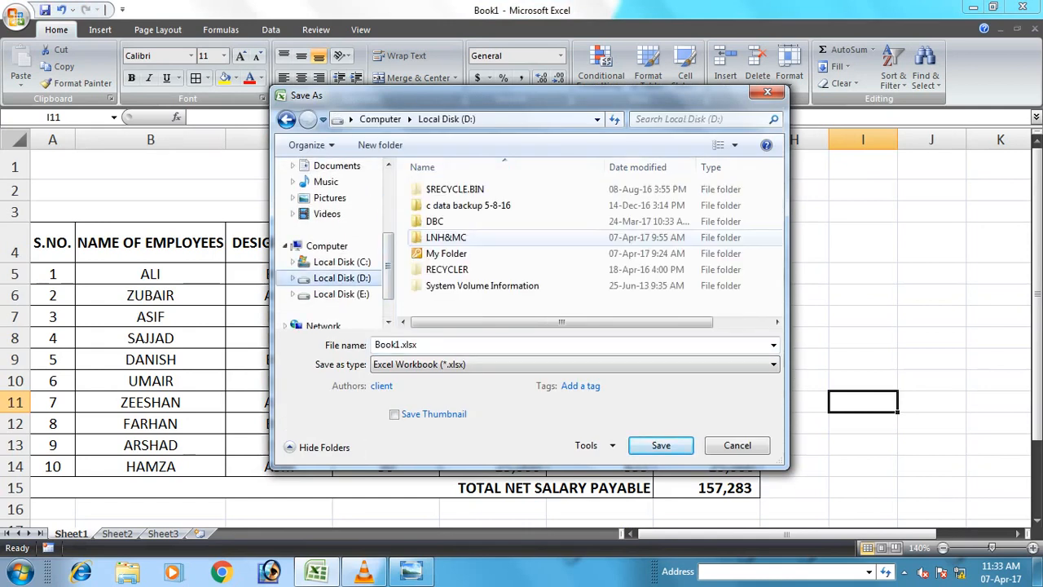
pyautogui.doubleClick(446, 253)
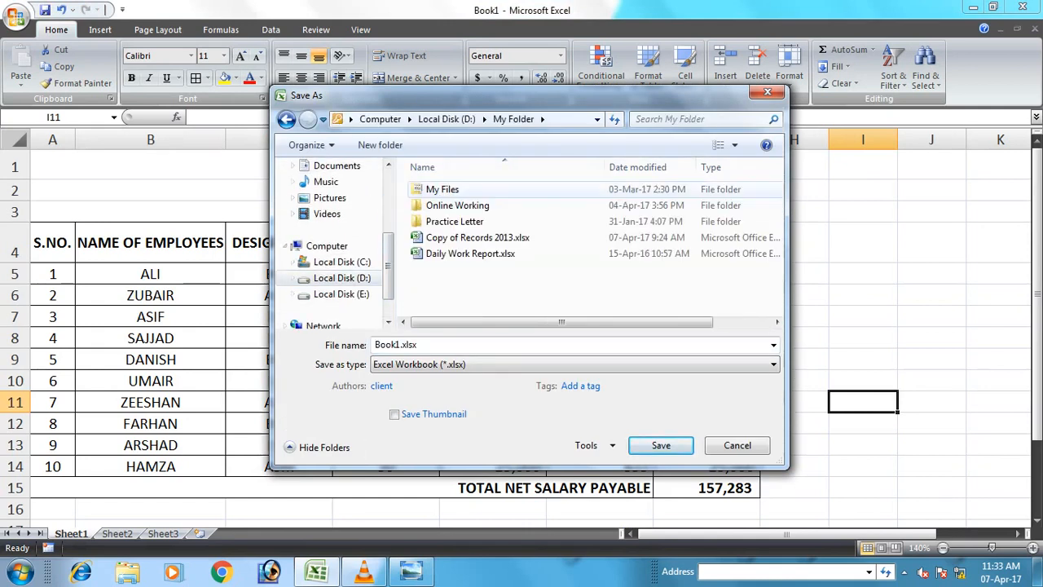
pyautogui.doubleClick(457, 205)
pyautogui.doubleClick(449, 205)
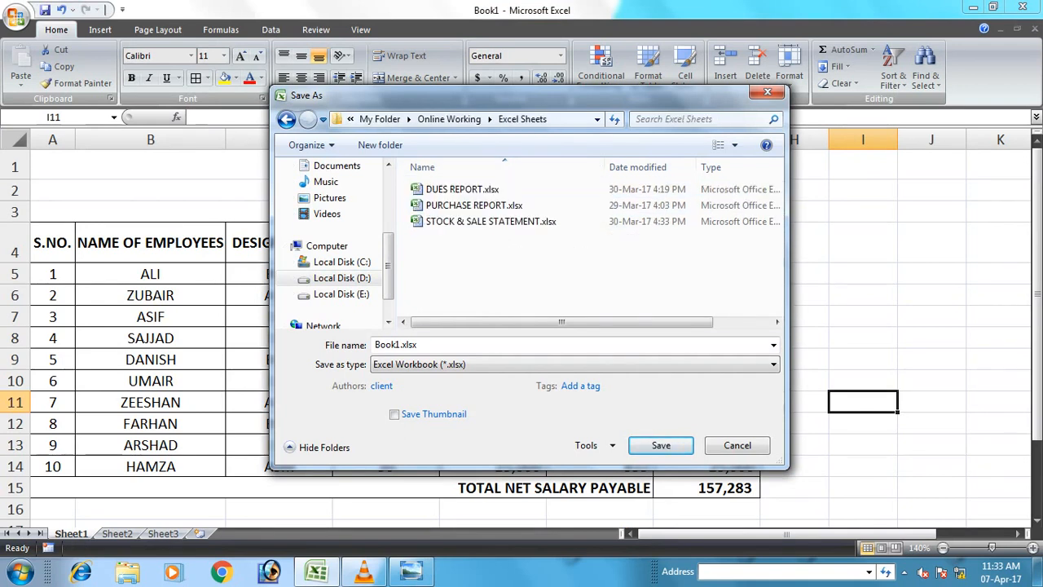
pyautogui.write('SA')
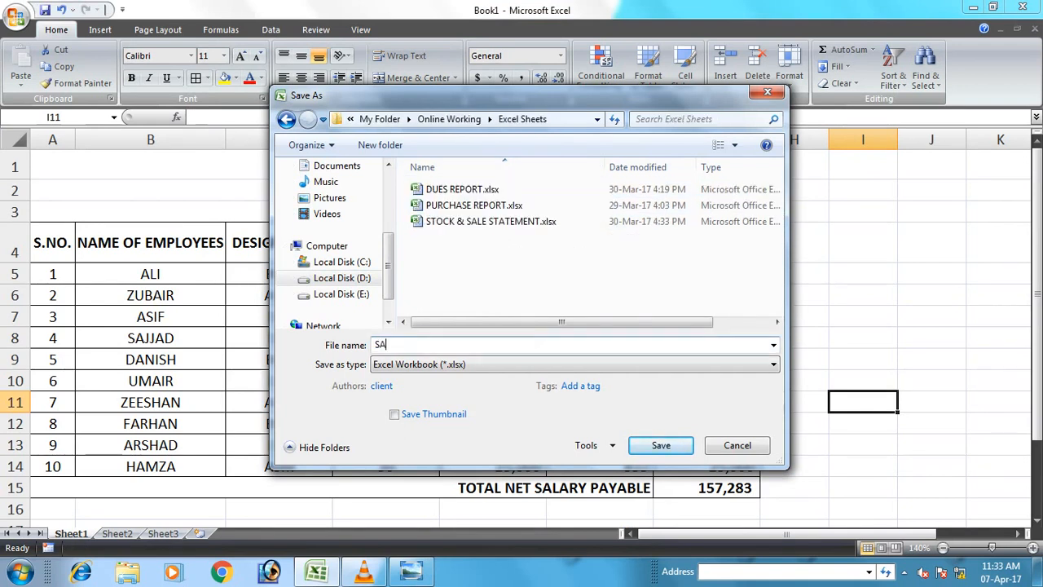
pyautogui.write('LARY SHEET')
pyautogui.press('Return')
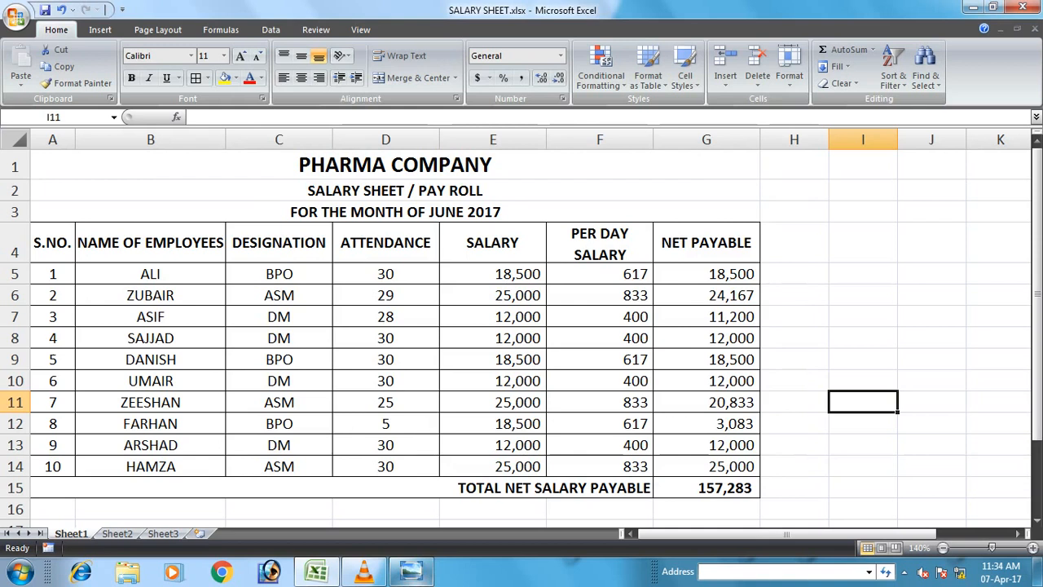
pyautogui.click(412, 570)
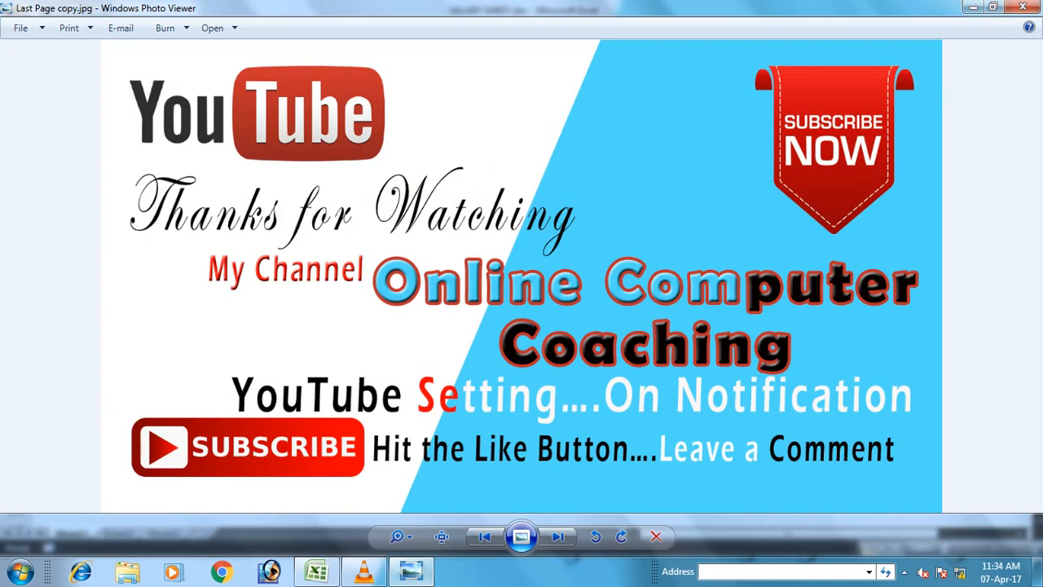
pyautogui.click(903, 571)
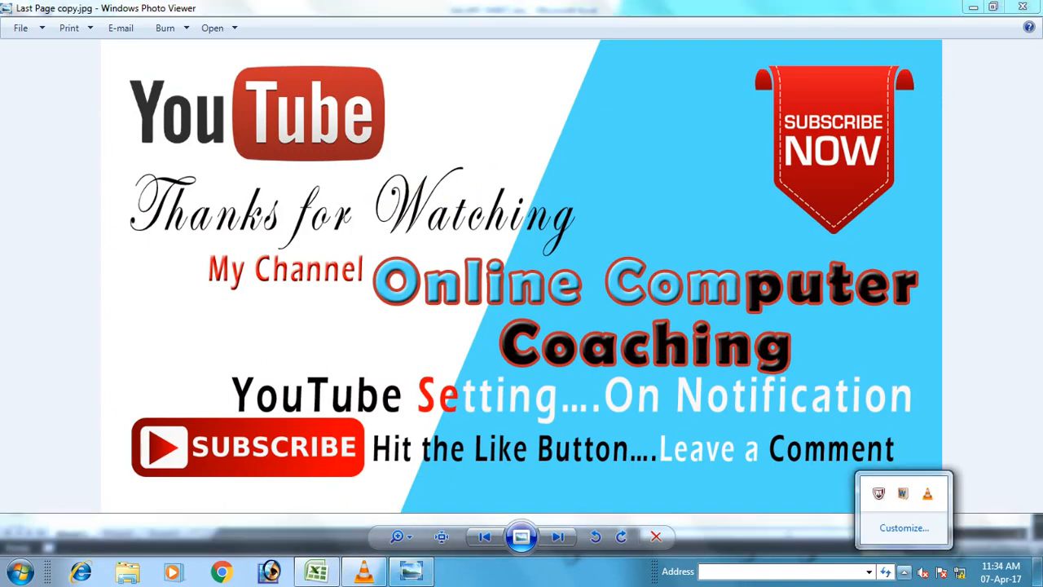